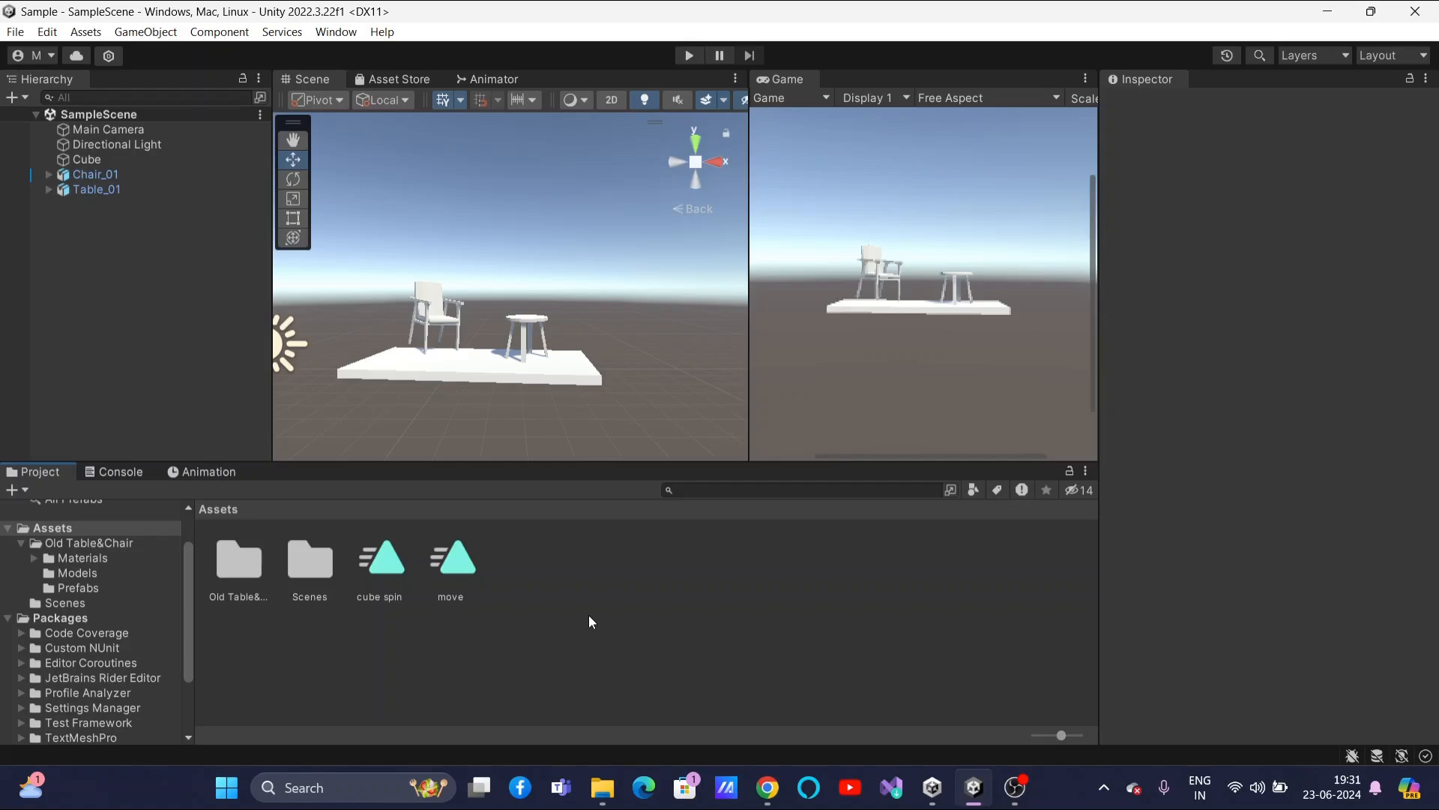
# Create a new folder named Materials in the project's Assets folder.
pyautogui.rightClick(661, 576)
pyautogui.moveTo(874, 60)
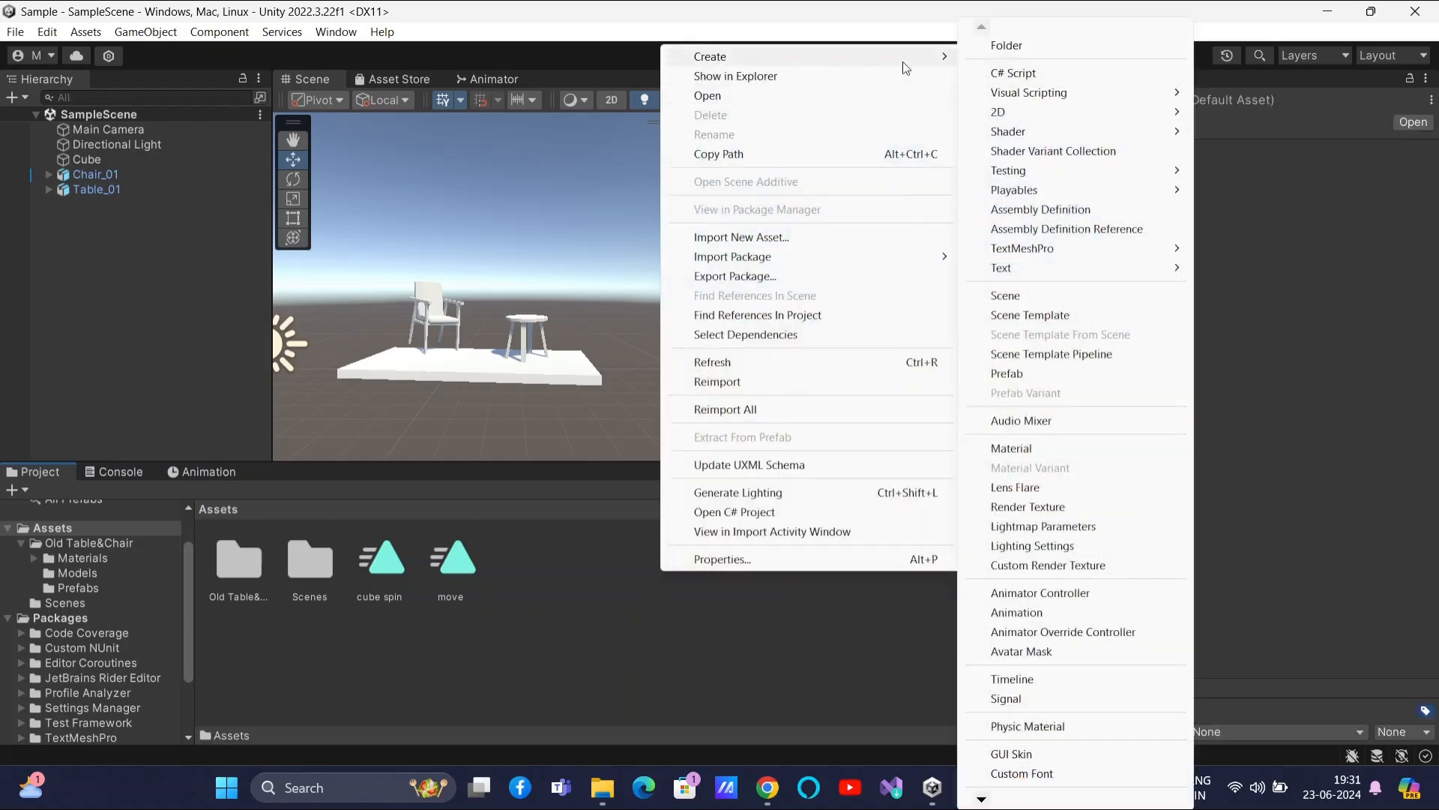
pyautogui.click(1008, 47)
pyautogui.write('Materi')
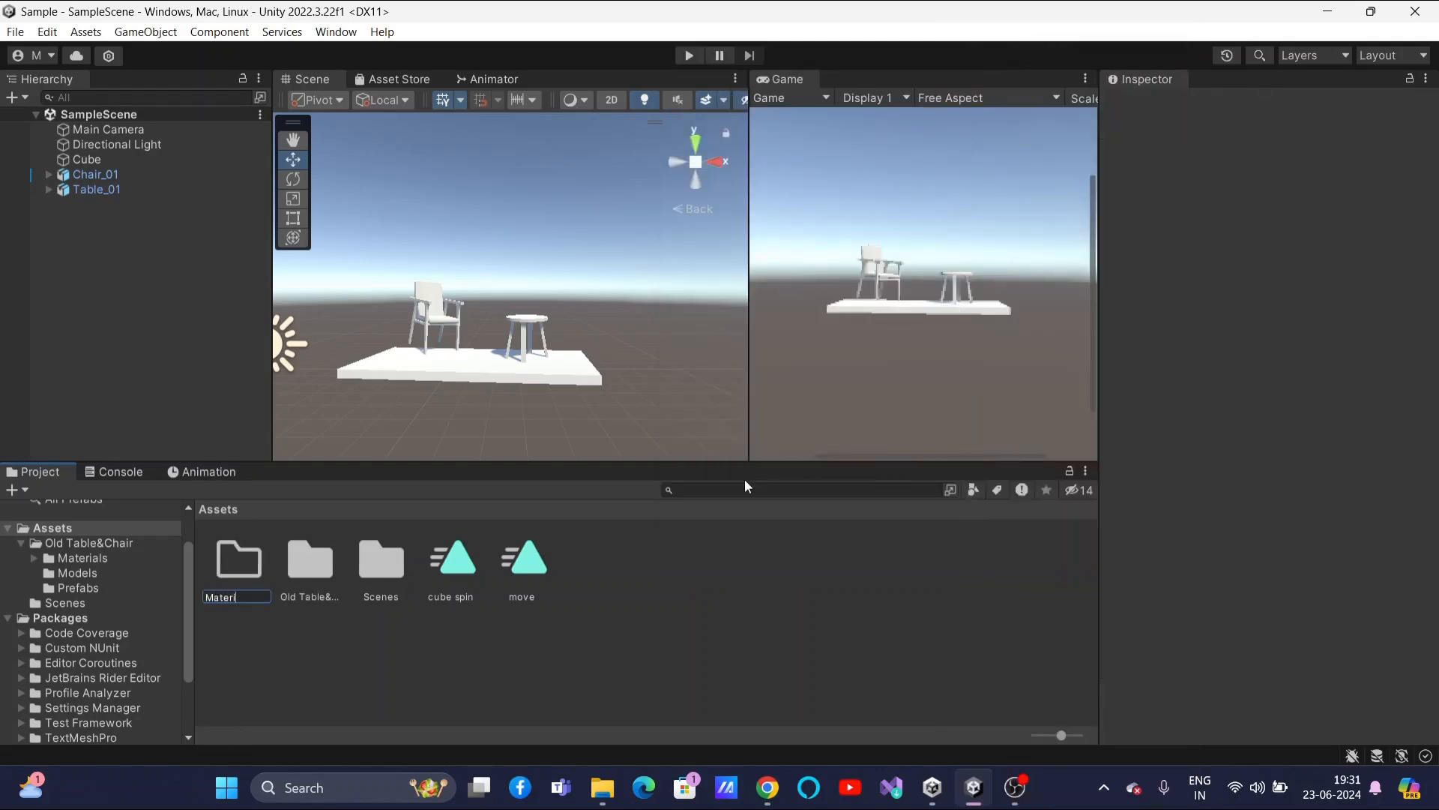
pyautogui.write('als')
pyautogui.press('Return')
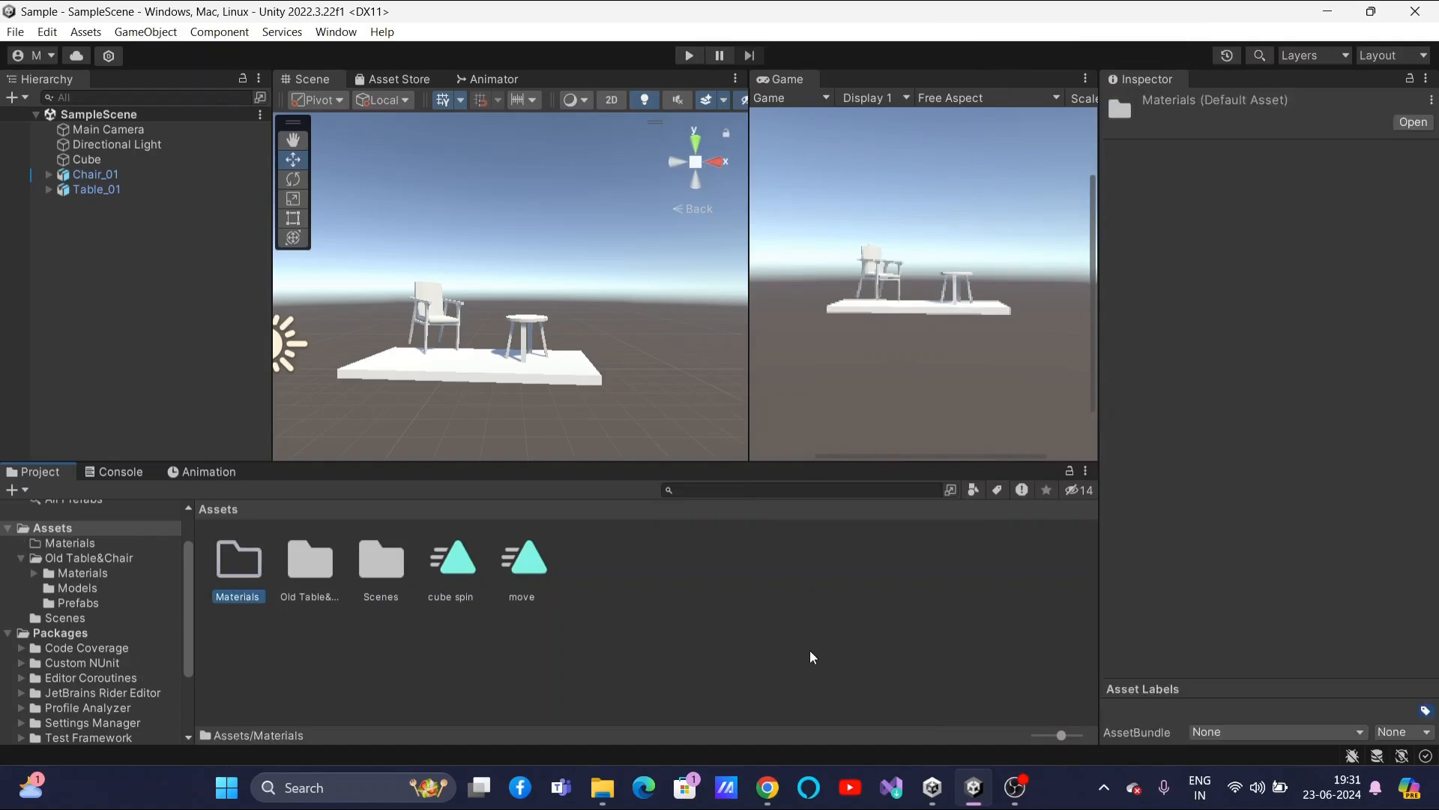
# Create a new material inside the Materials folder in Assets.
pyautogui.doubleClick(254, 575)
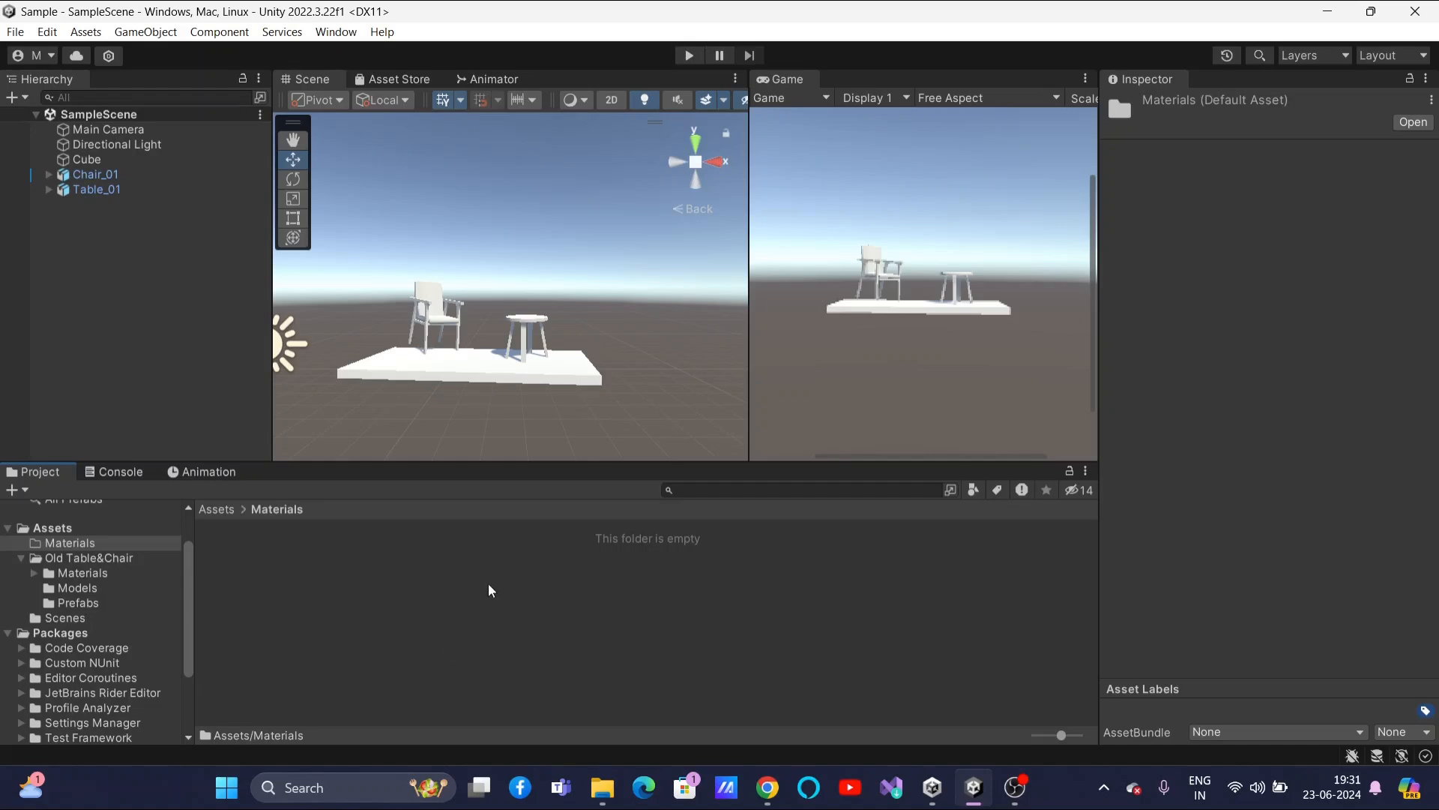
pyautogui.rightClick(527, 618)
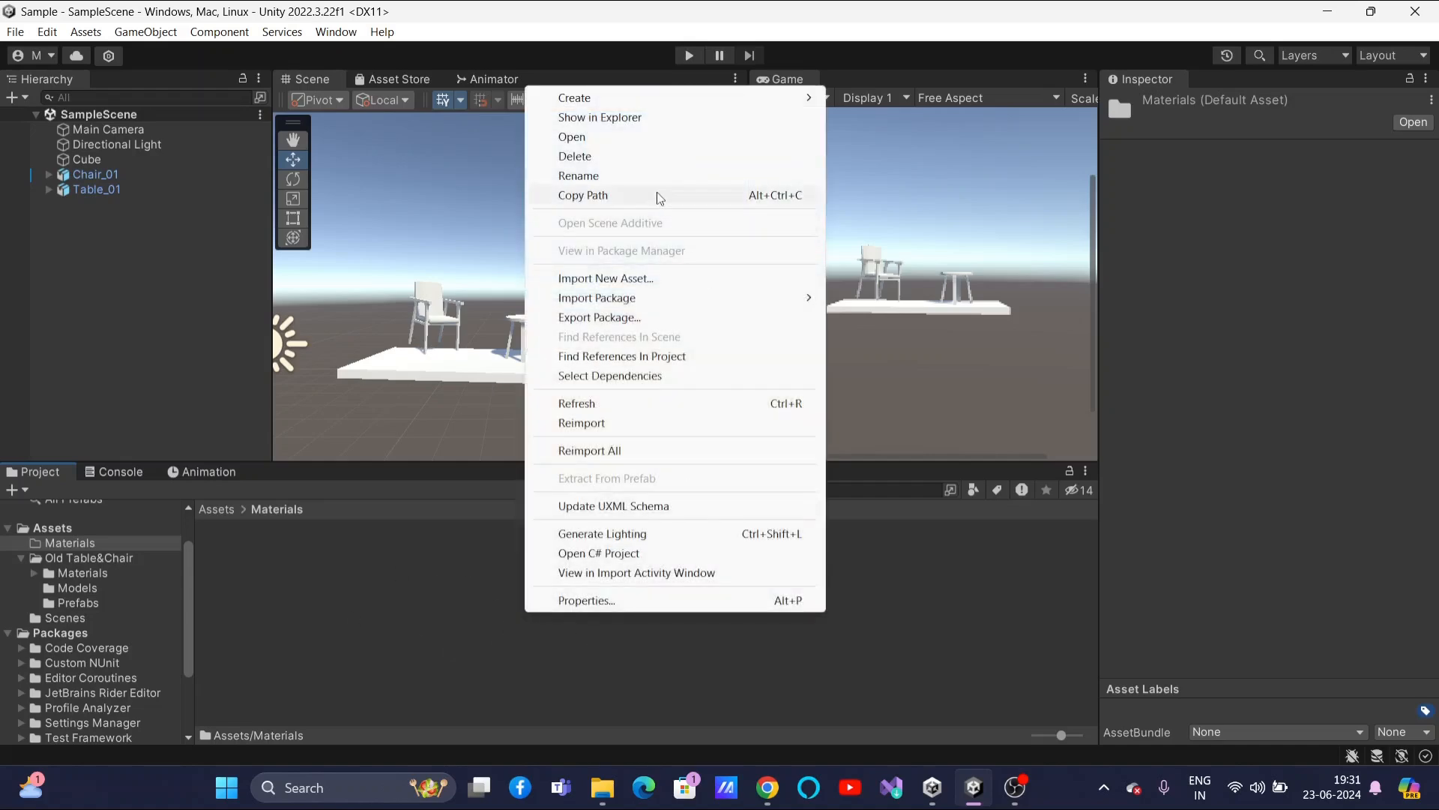
pyautogui.moveTo(639, 110)
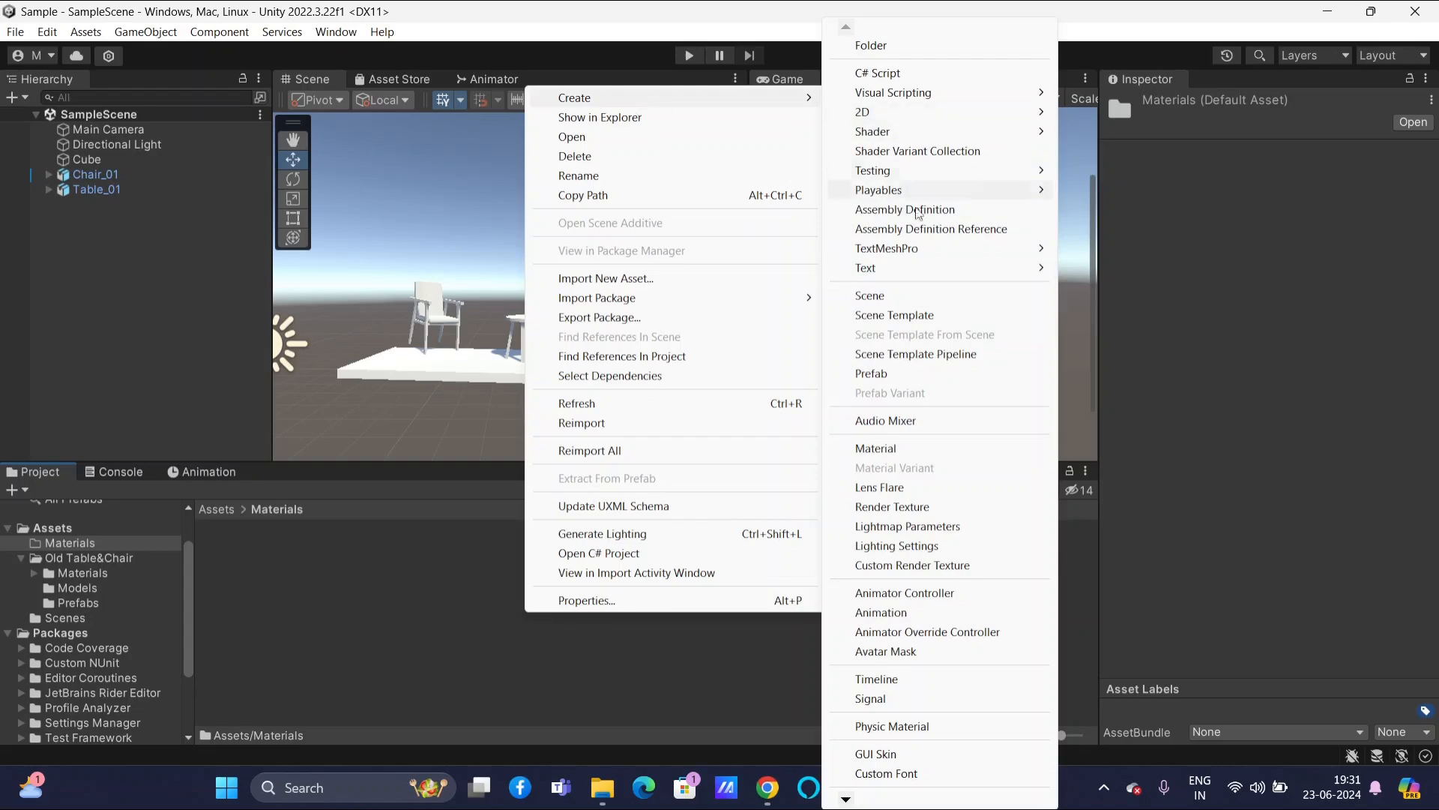
pyautogui.click(909, 450)
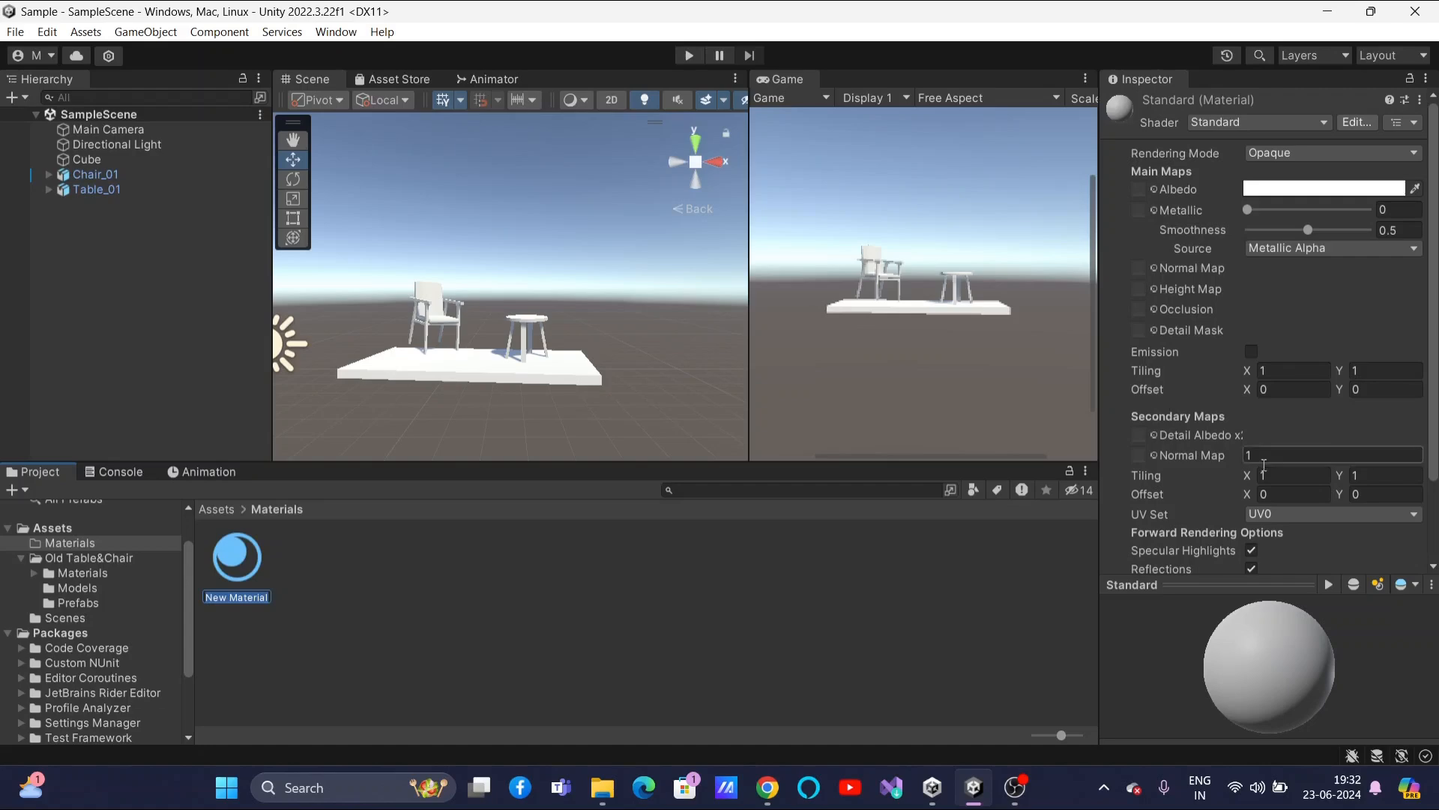
# Set the new material's Metallic value to about 0.483 and its Smoothness to about 0.507.
pyautogui.click(1308, 231)
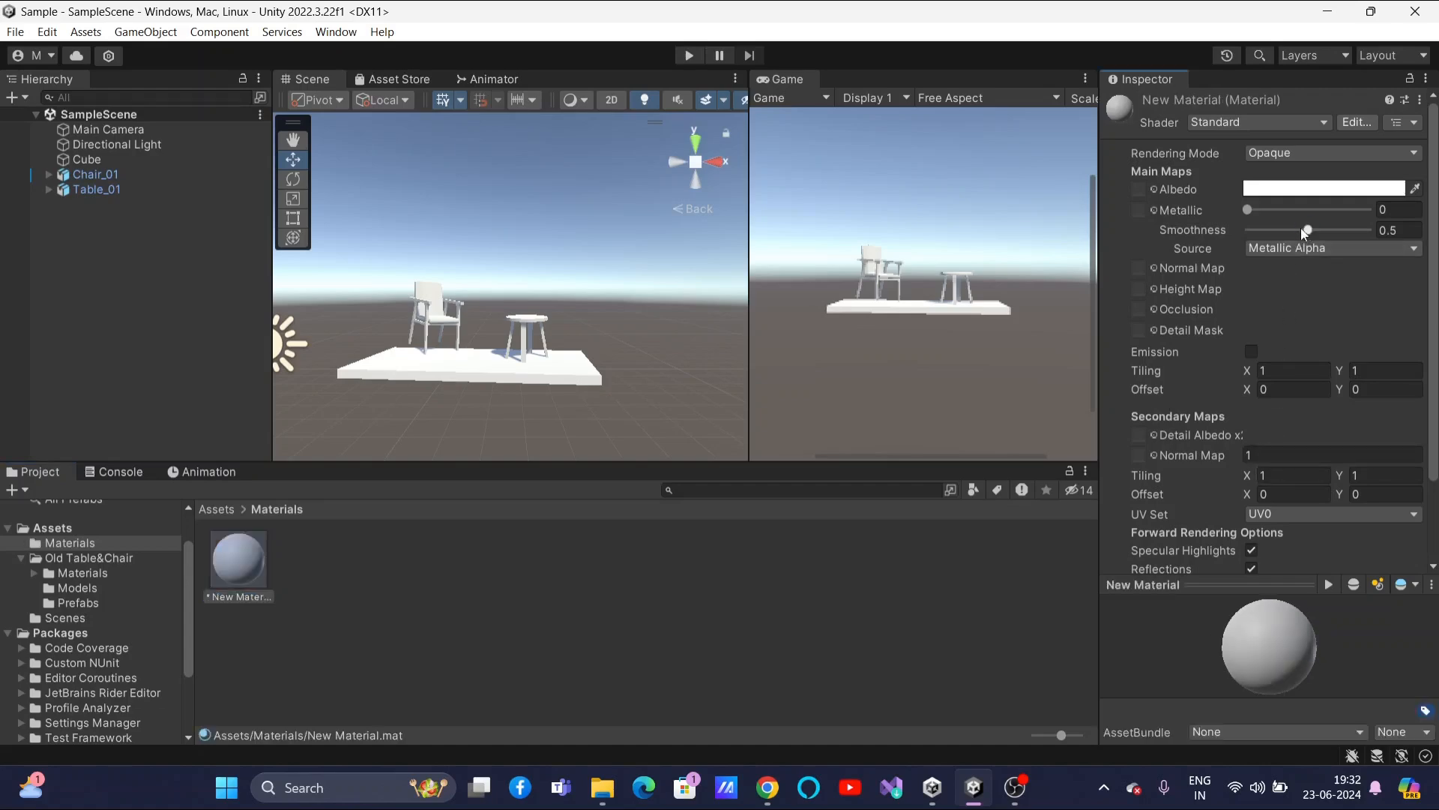
pyautogui.moveTo(1308, 230); pyautogui.dragTo(1265, 213)
pyautogui.moveTo(1302, 230)
pyautogui.mouseDown()
pyautogui.moveTo(1260, 233)
pyautogui.moveTo(1309, 233)
pyautogui.mouseUp()
pyautogui.click(1263, 210)
pyautogui.moveTo(1264, 210); pyautogui.dragTo(1308, 224)
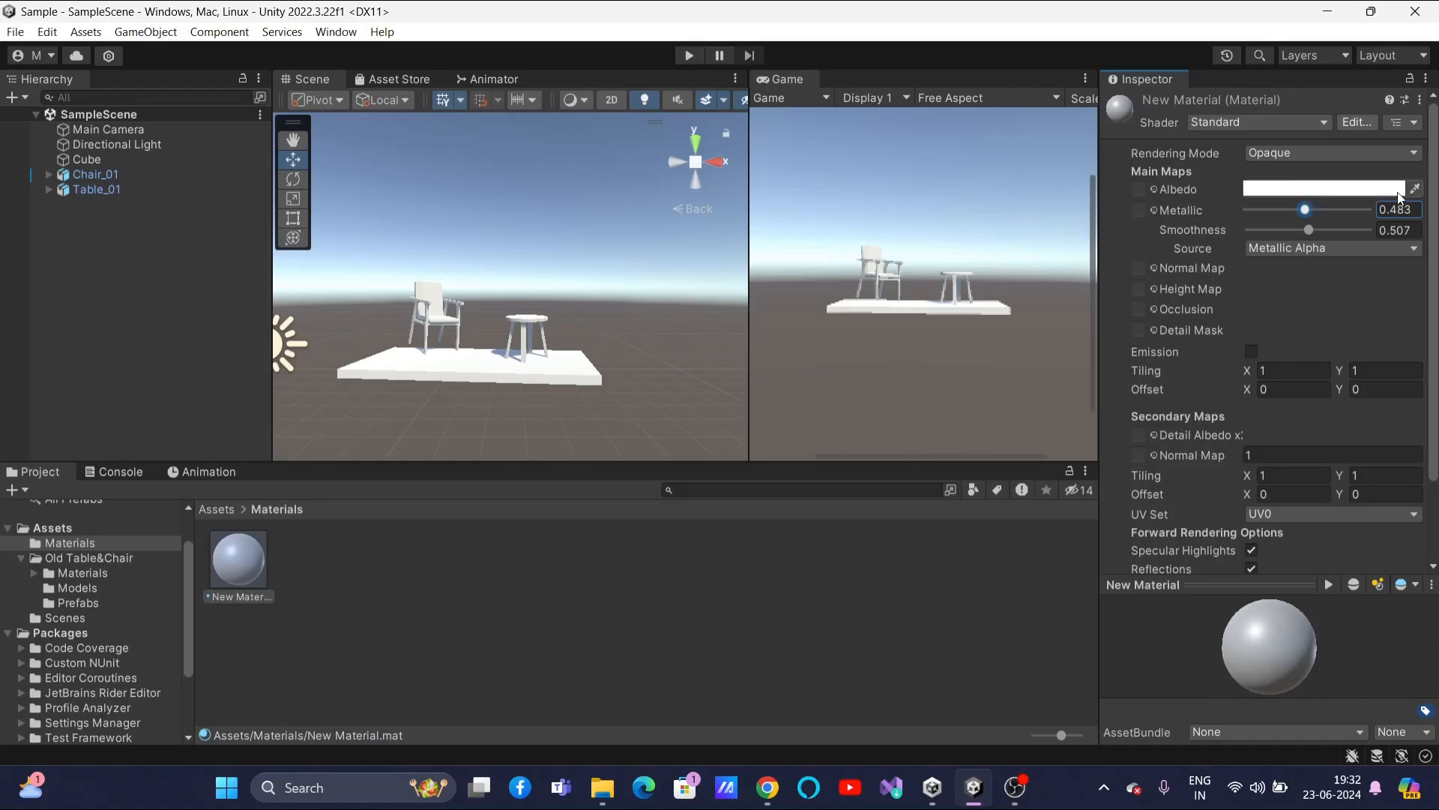
# Set the new material's Albedo color to red, hexadecimal DB2E2E.
pyautogui.click(1374, 192)
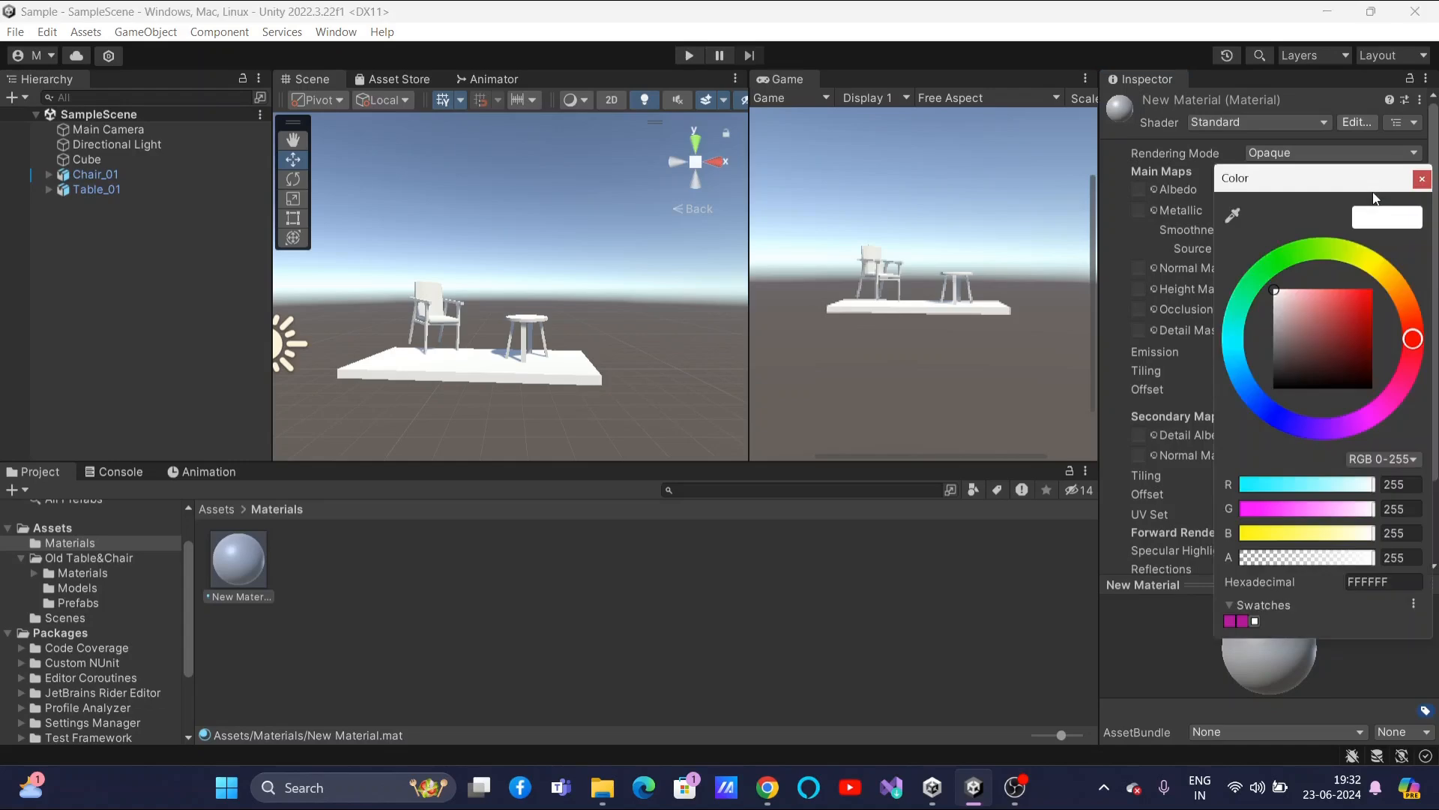
pyautogui.click(1345, 321)
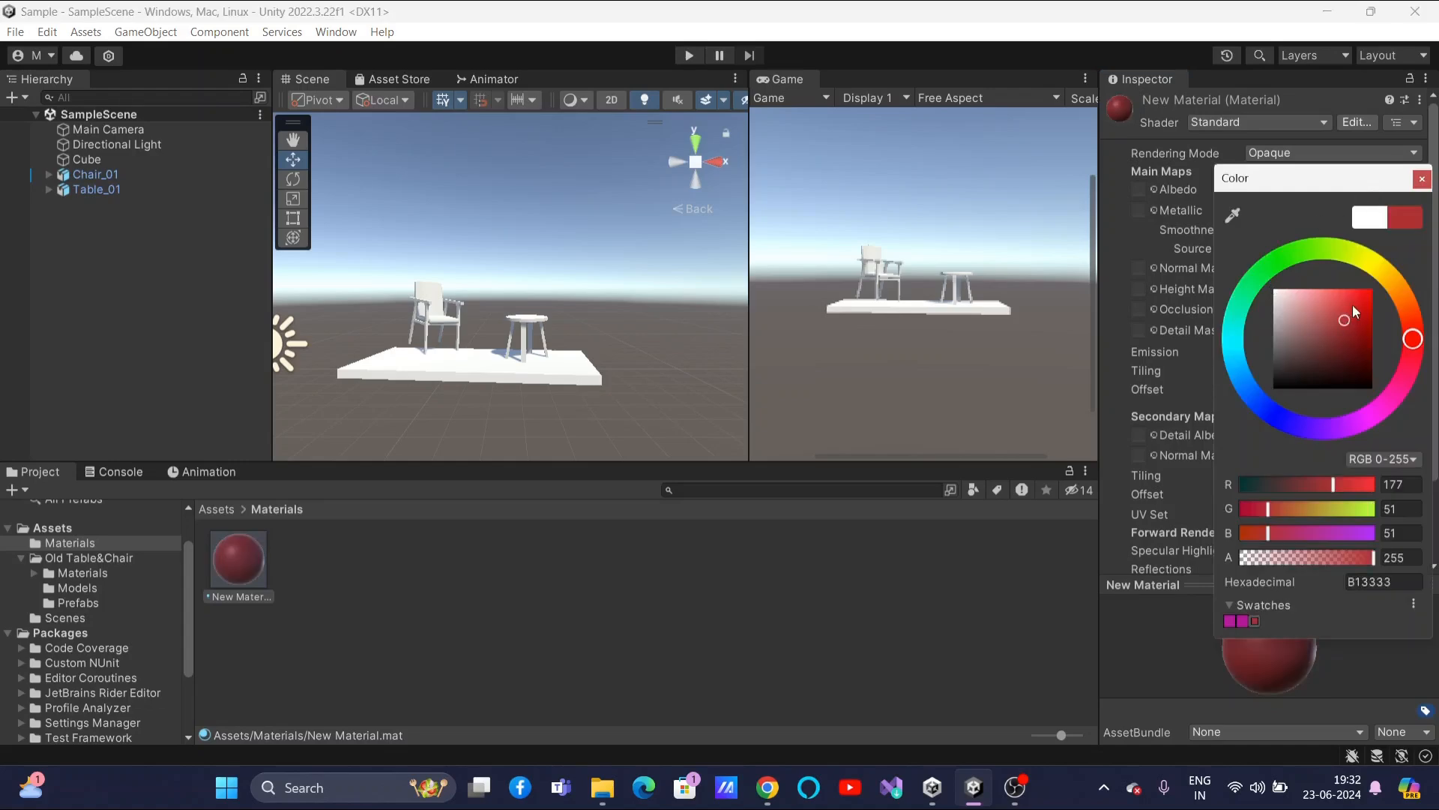
pyautogui.click(1353, 305)
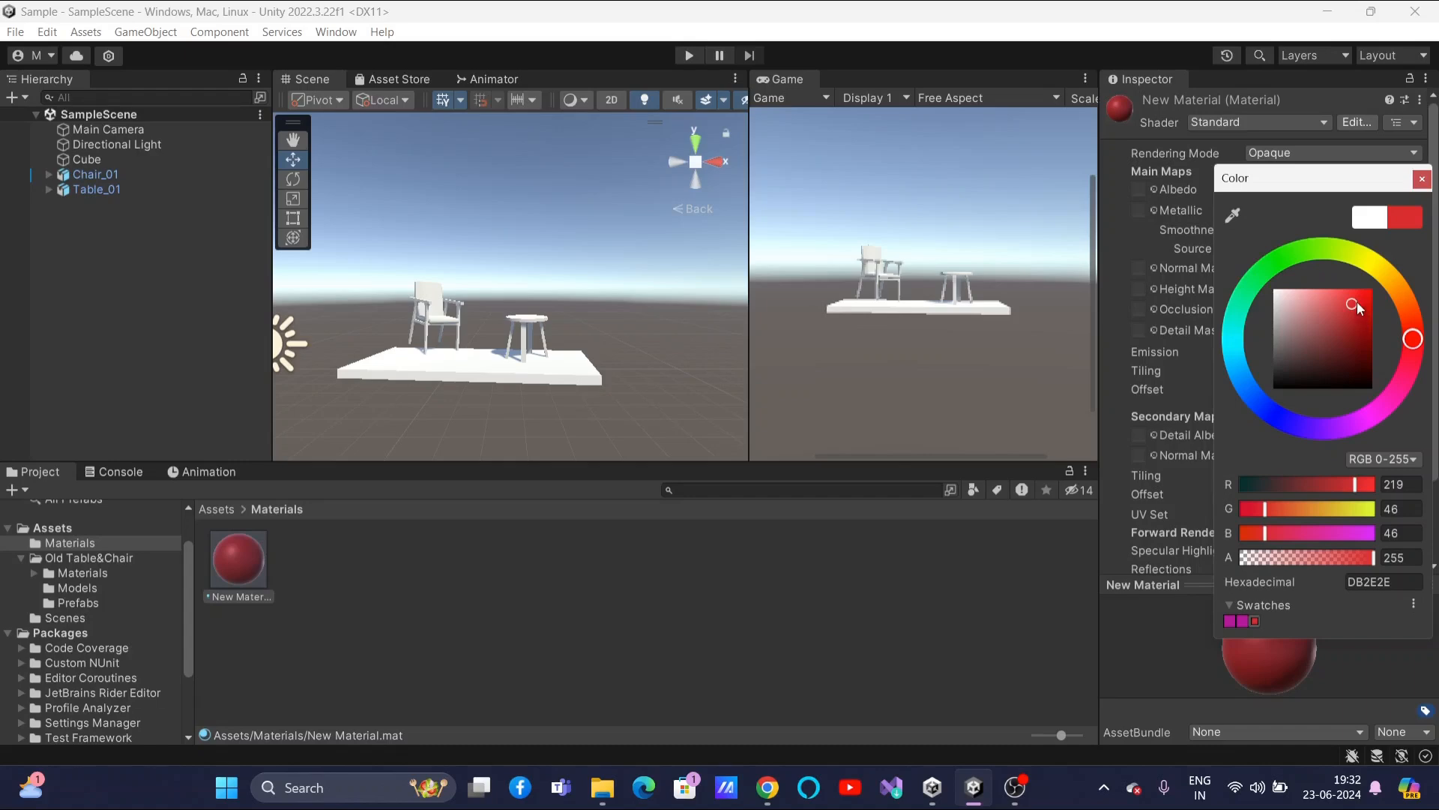
pyautogui.click(1421, 178)
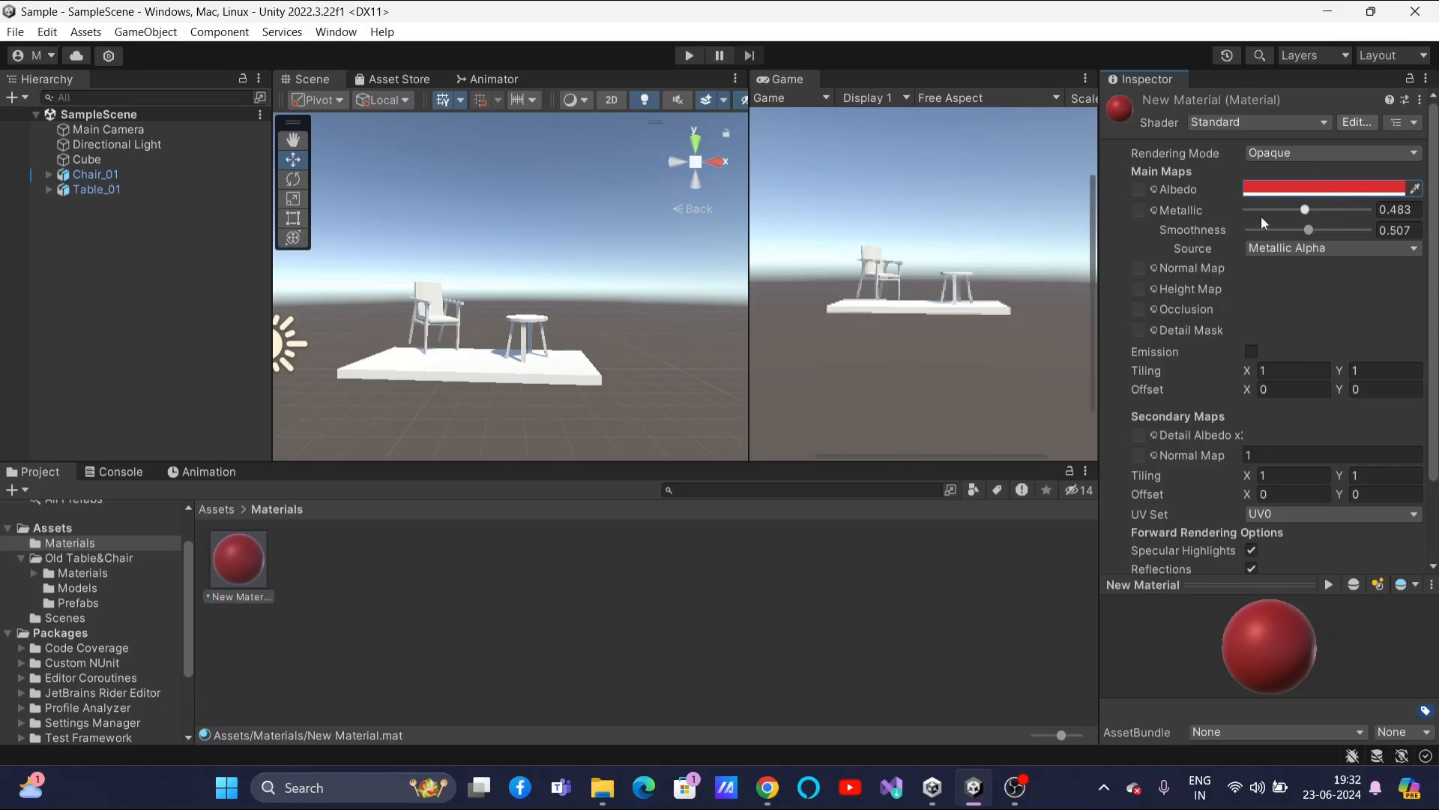
# Rename the red material as chair and clear the selection.
pyautogui.rightClick(254, 597)
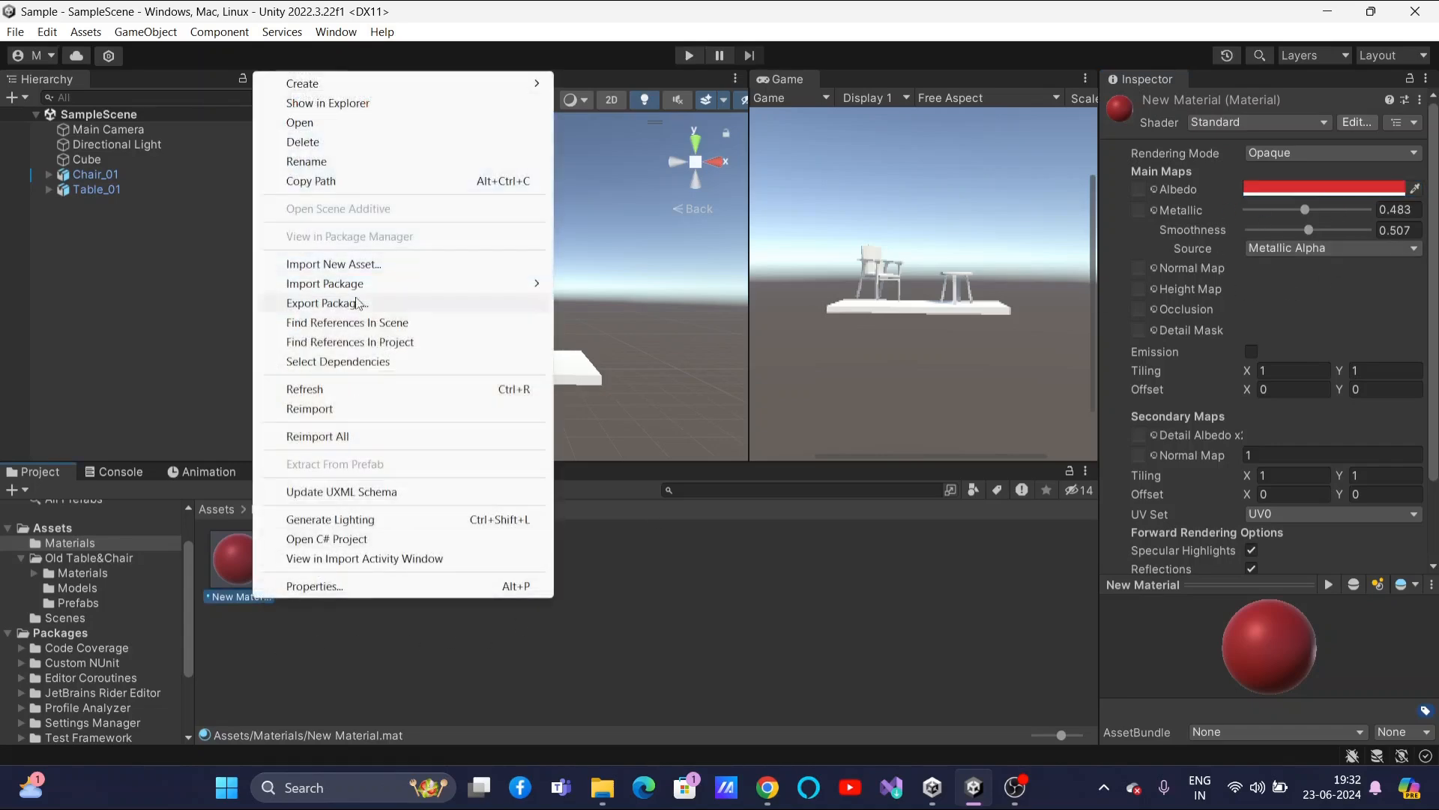
pyautogui.click(307, 161)
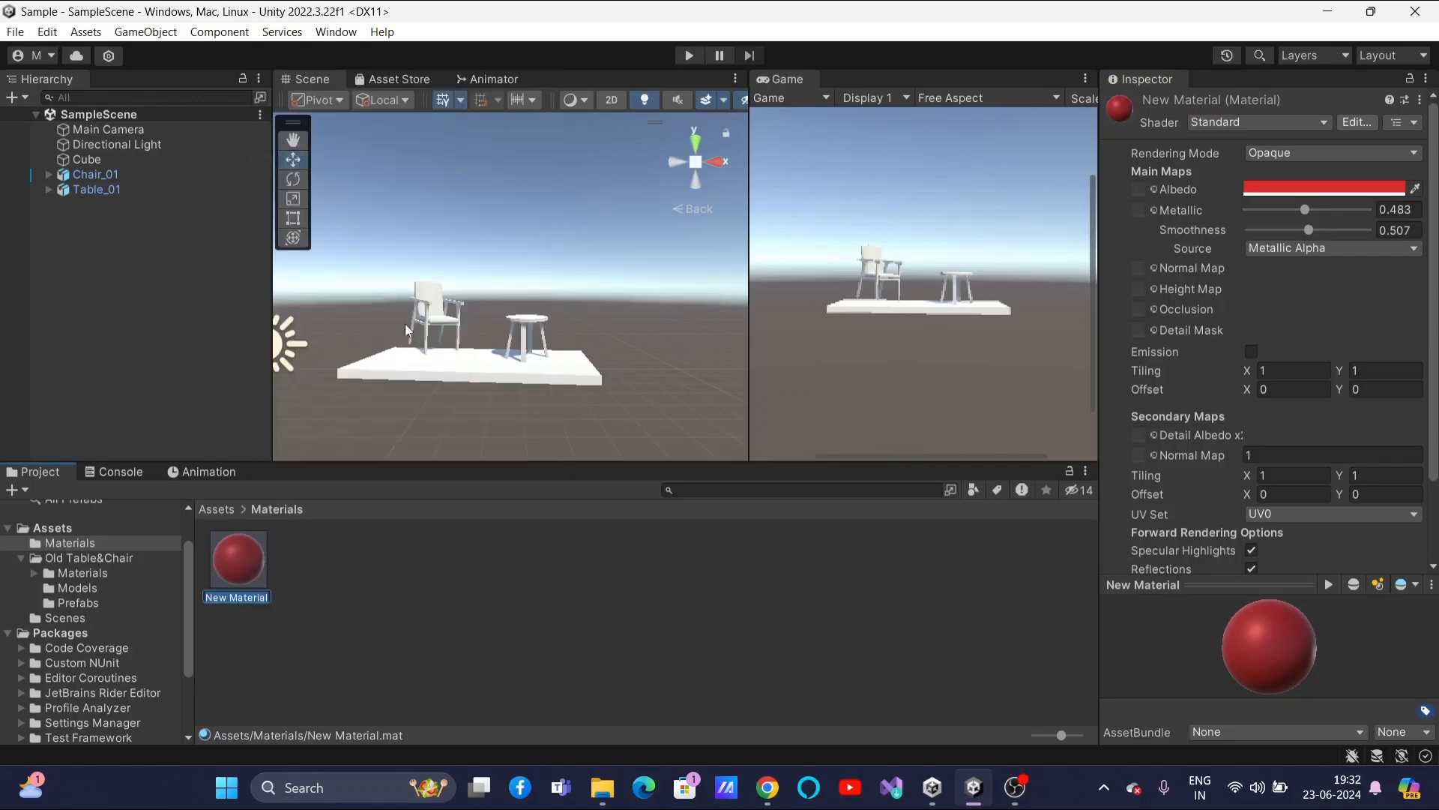
pyautogui.write('chair')
pyautogui.press('Return')
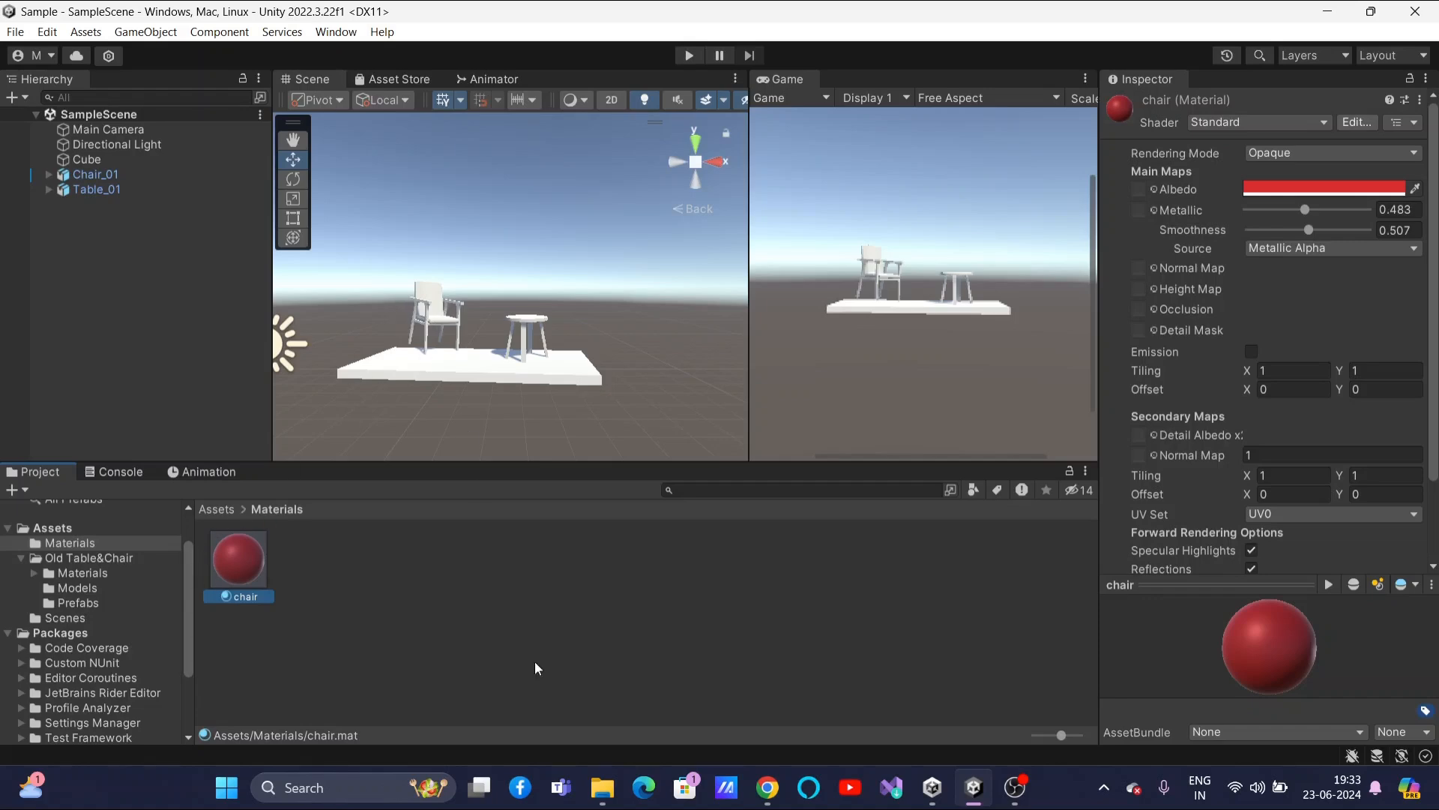
pyautogui.click(620, 624)
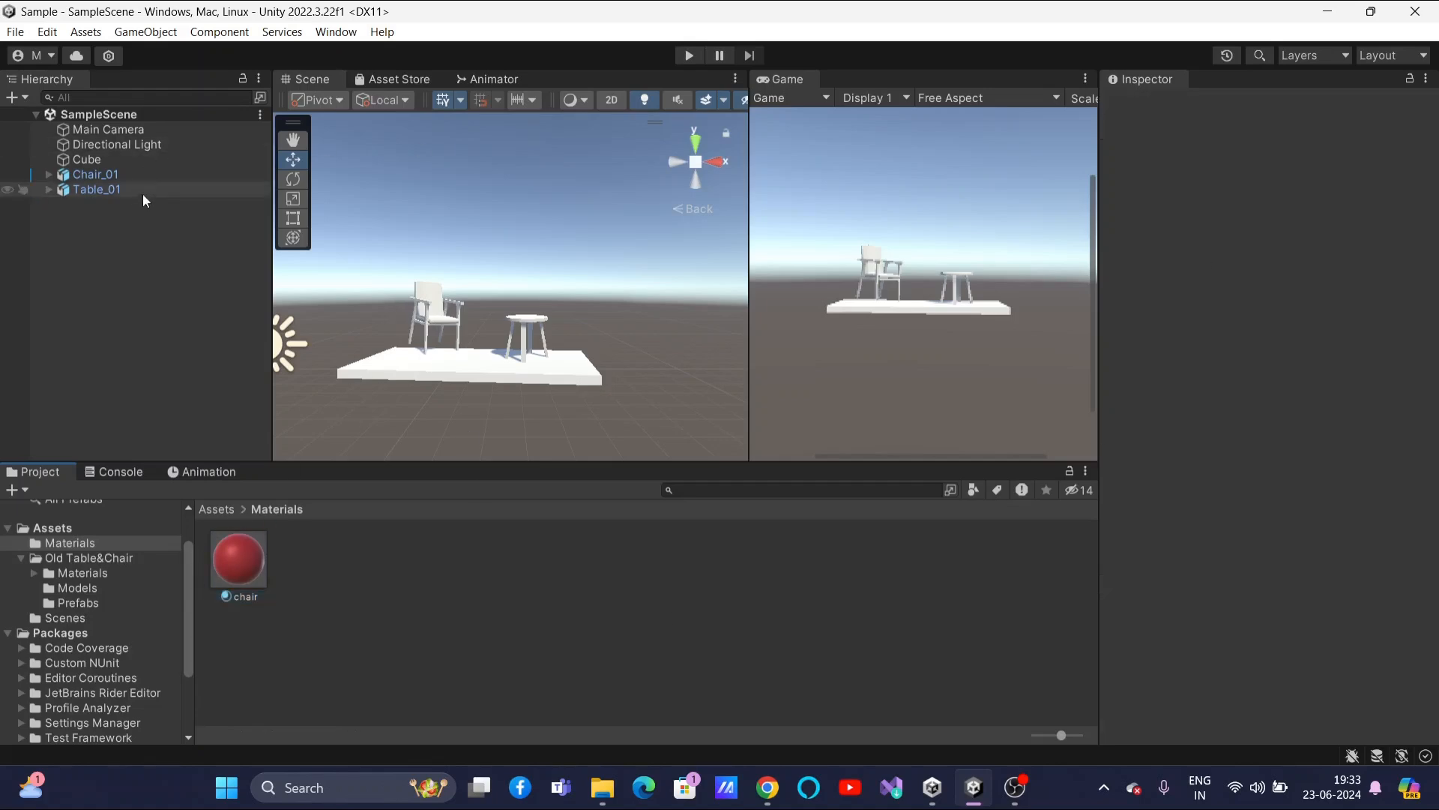
# Move Chair_01 down toward the platform, to about X 0.45, Y 1.78, Z 5.12.
pyautogui.click(125, 177)
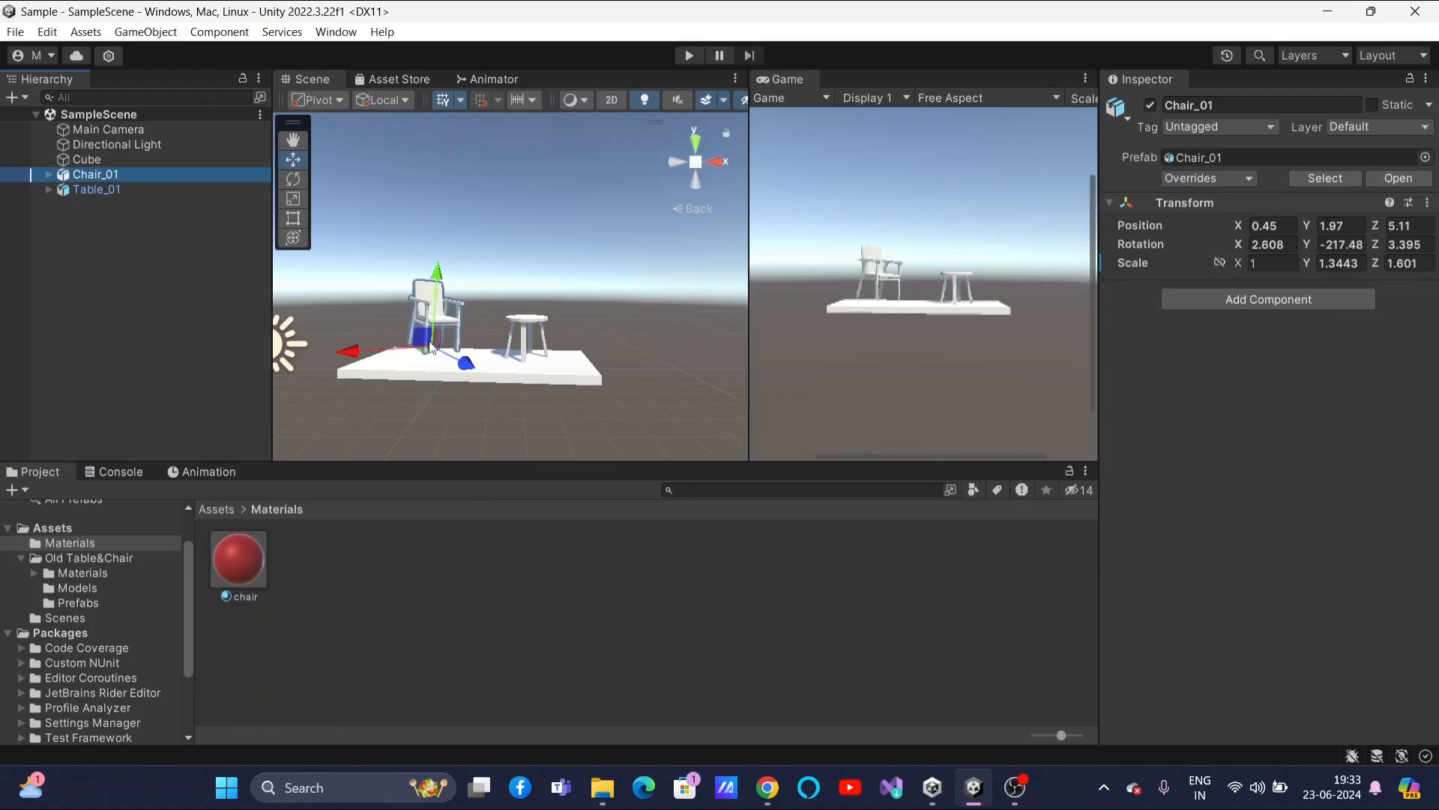
pyautogui.moveTo(429, 335); pyautogui.dragTo(431, 345)
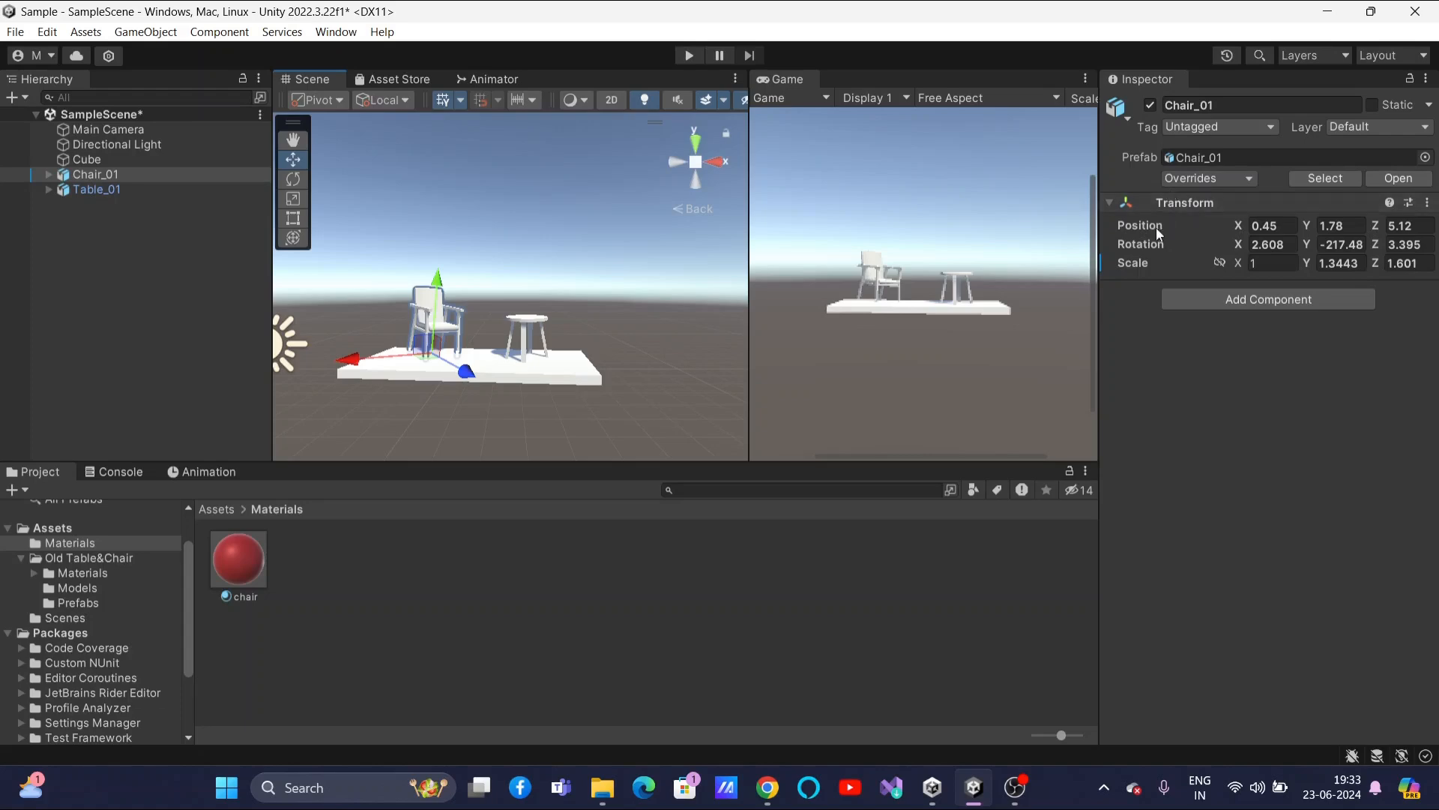
pyautogui.moveTo(1158, 227)
pyautogui.click(718, 651)
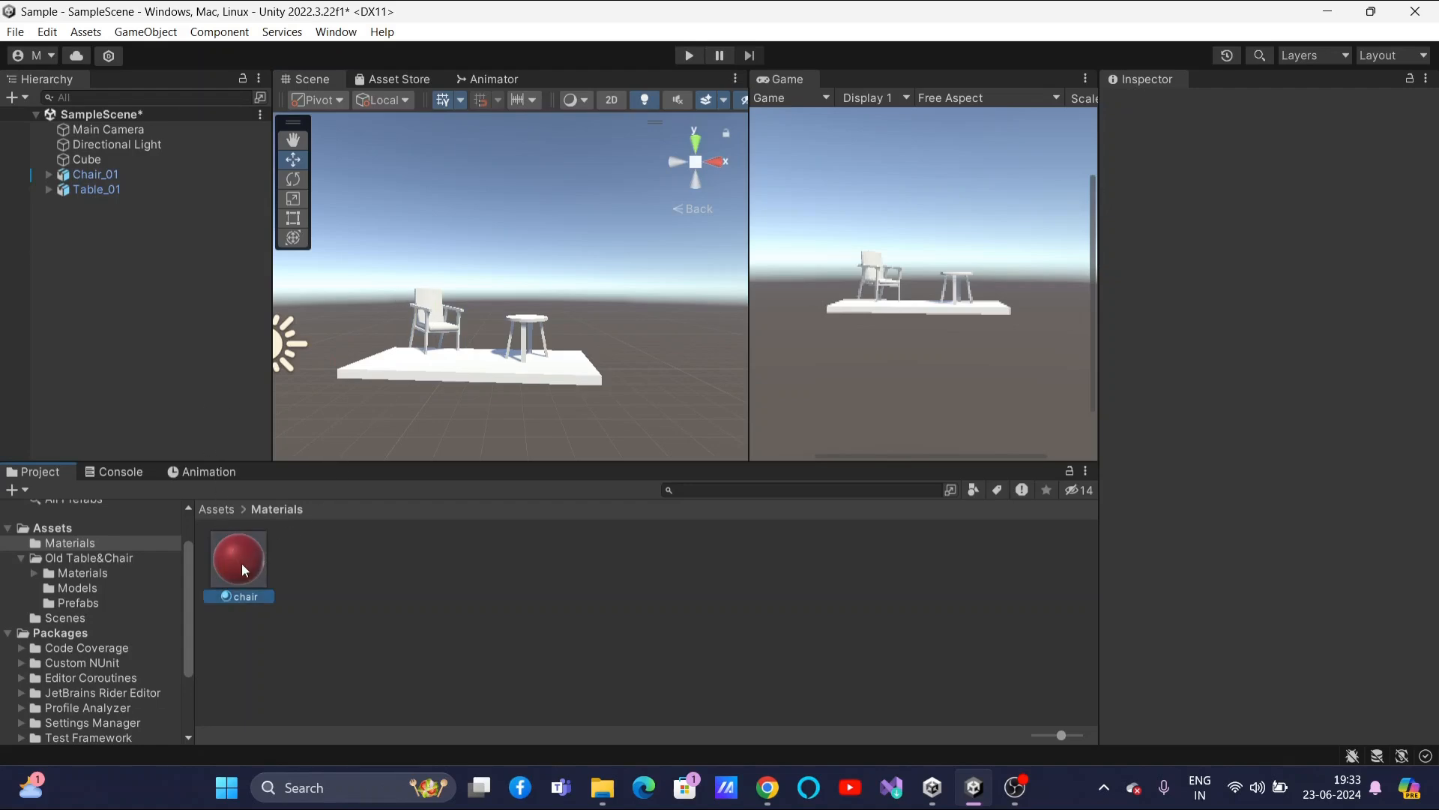
# Try the red chair material and a slight position shift on the chair, and undo both changes.
pyautogui.moveTo(243, 564); pyautogui.dragTo(420, 327)
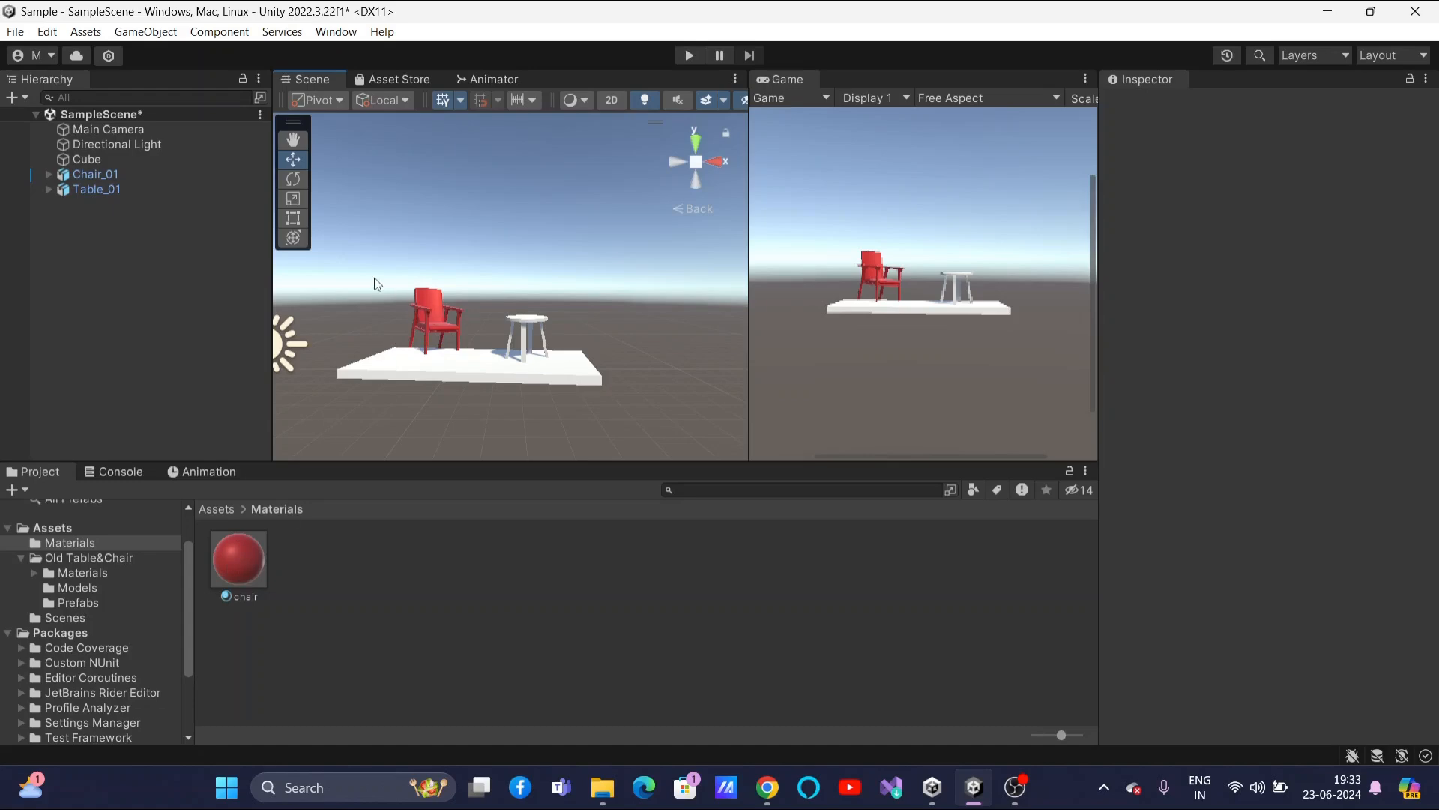
pyautogui.click(133, 174)
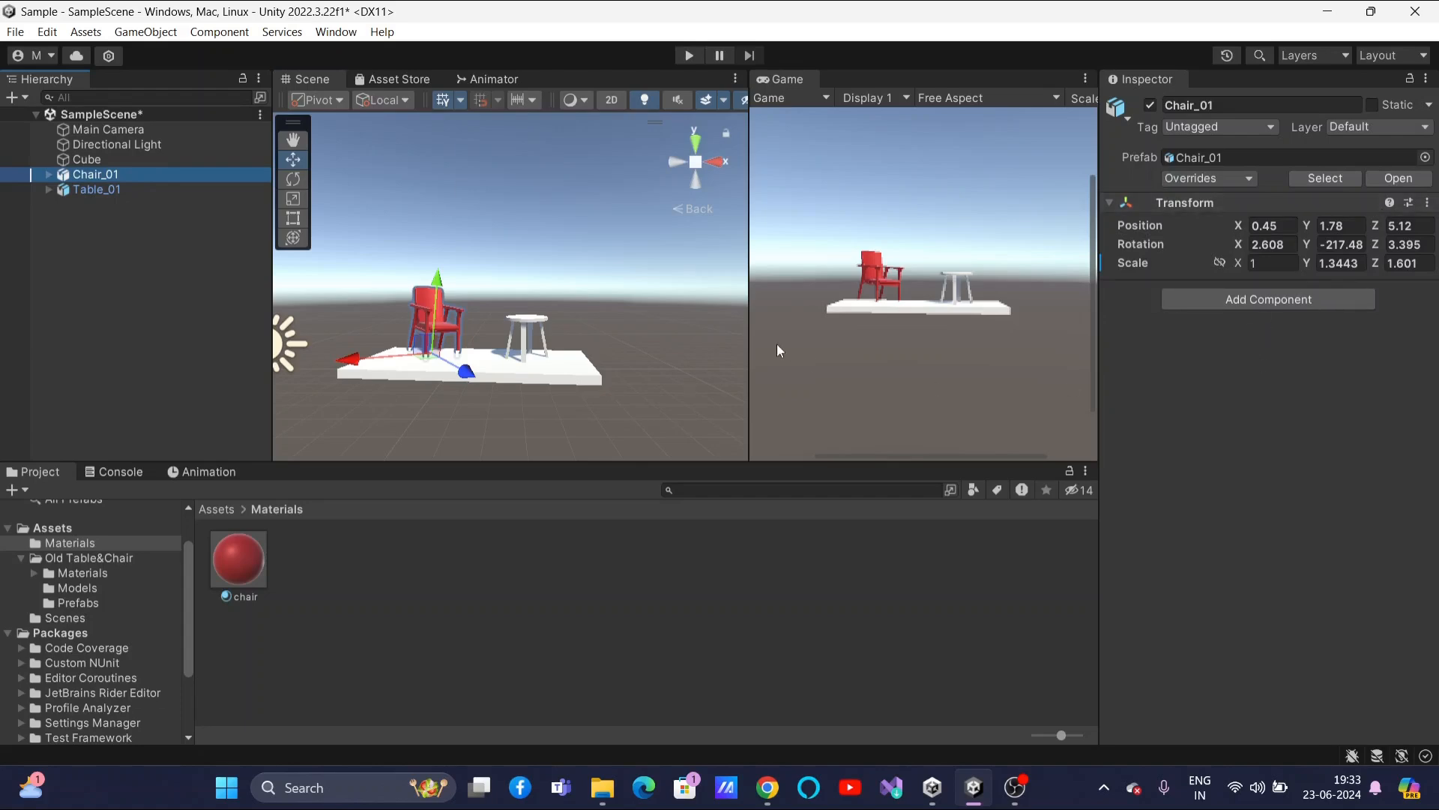
pyautogui.moveTo(429, 349); pyautogui.dragTo(423, 347)
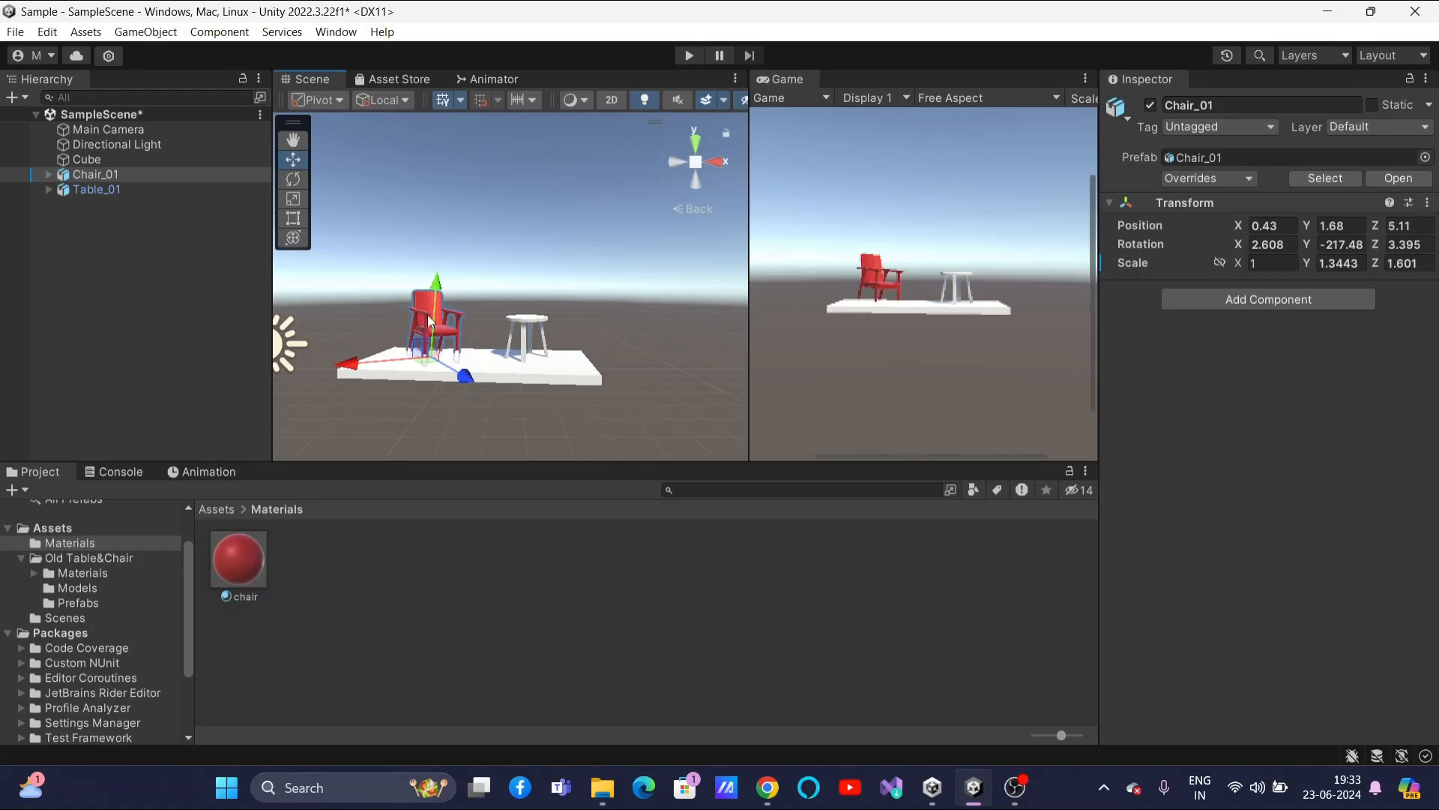
pyautogui.hotkey('ctrl', 'z')
pyautogui.hotkey('ctrl', 'z')
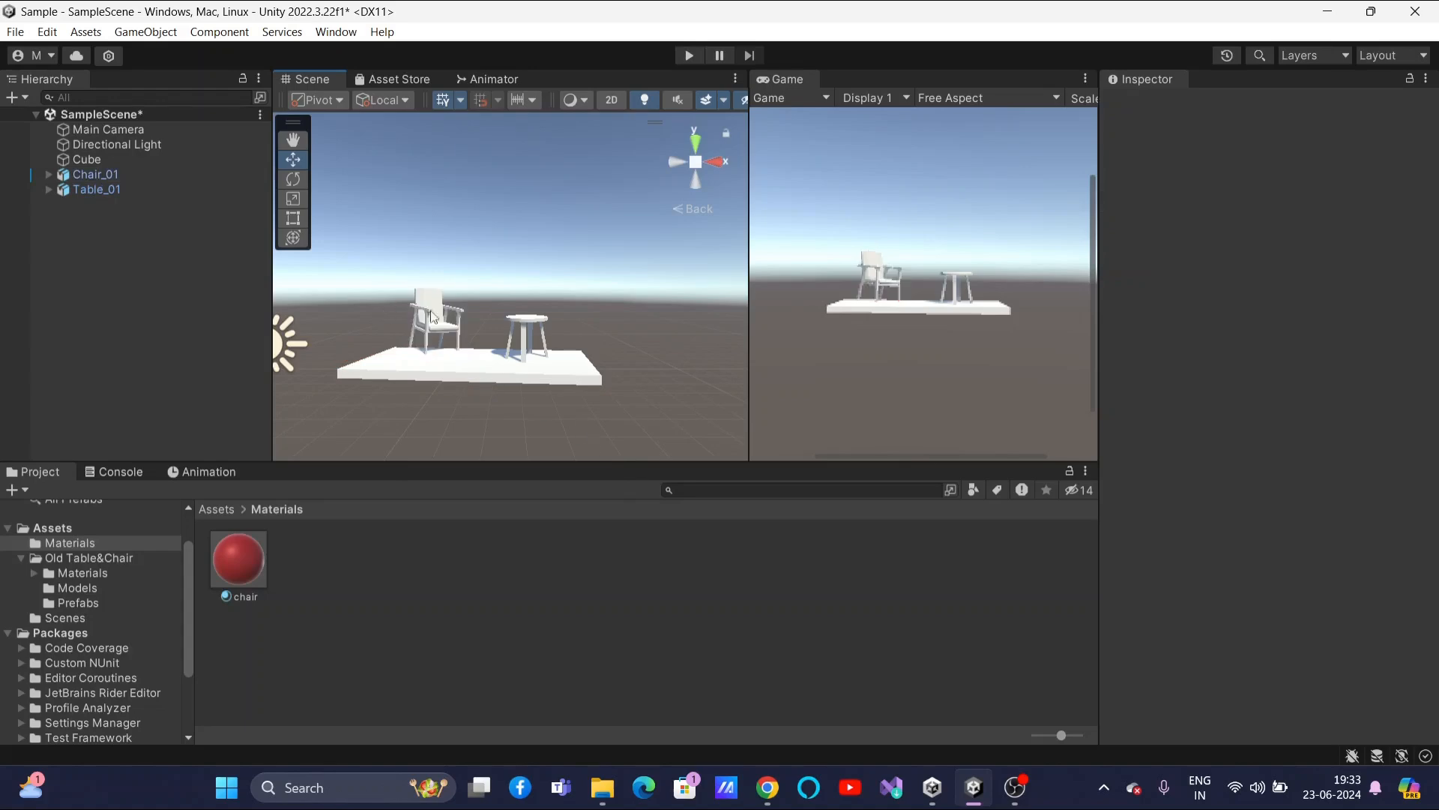
# Move Chair_01 to about X 0.37, Y 1.93, Z 5.05 and tilt it to an X rotation of about -1.07.
pyautogui.click(425, 312)
pyautogui.moveTo(429, 349); pyautogui.dragTo(424, 341)
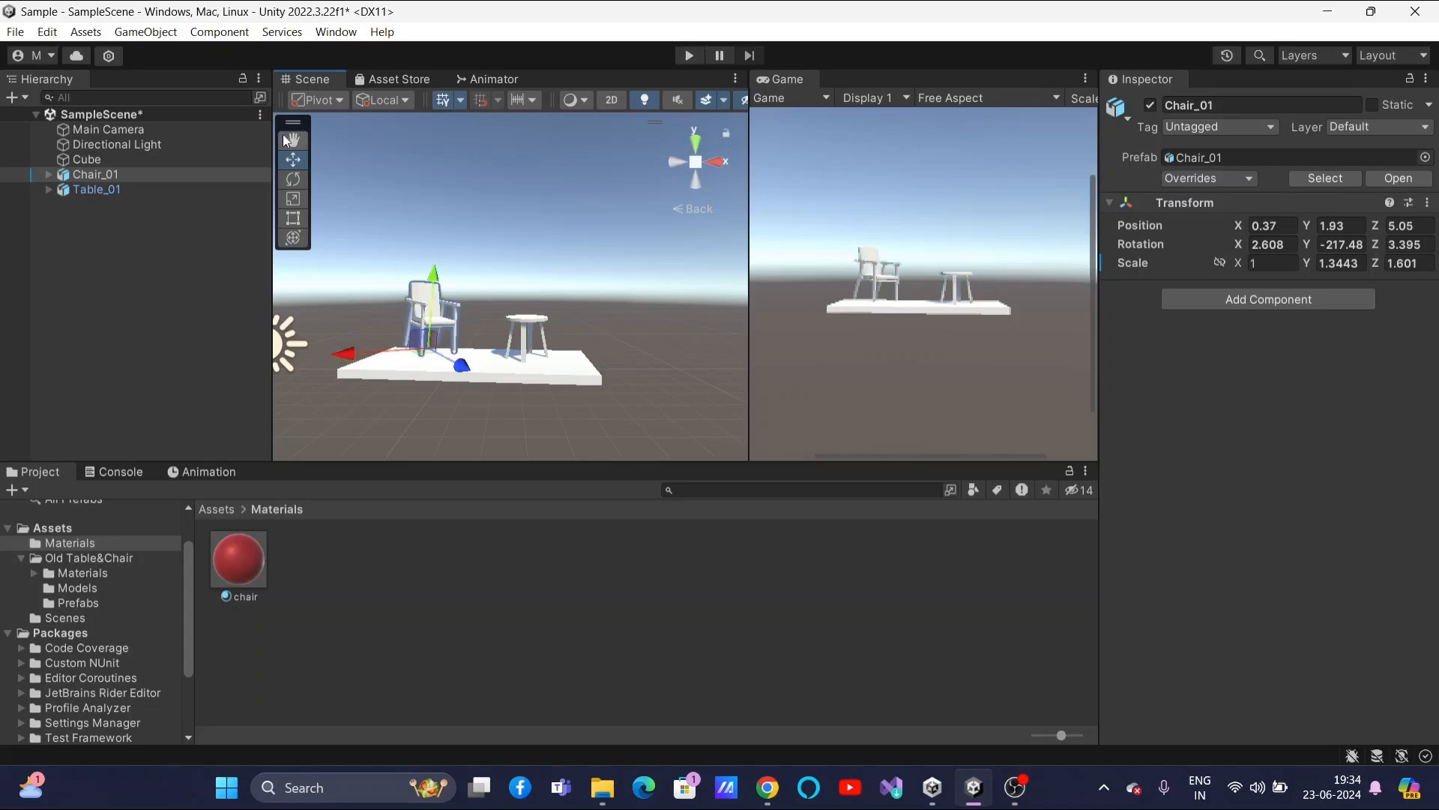
pyautogui.click(293, 178)
pyautogui.moveTo(443, 282); pyautogui.dragTo(437, 279)
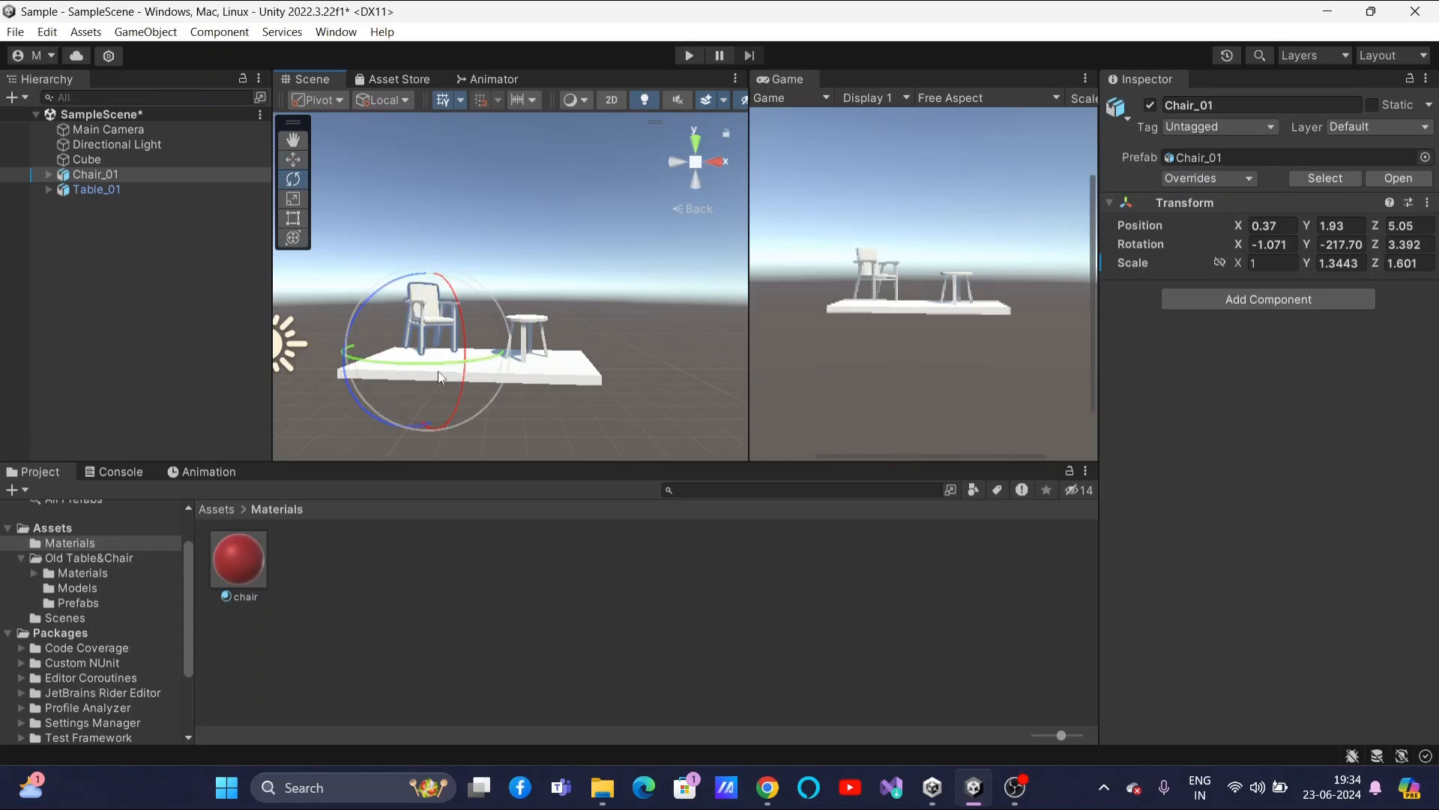
pyautogui.click(572, 441)
# Try assigning the chair material to the Chair_01 parent object and to the chair in the scene, and undo the assignment.
pyautogui.click(243, 556)
pyautogui.moveTo(245, 558); pyautogui.dragTo(106, 185)
pyautogui.moveTo(237, 573); pyautogui.dragTo(108, 192)
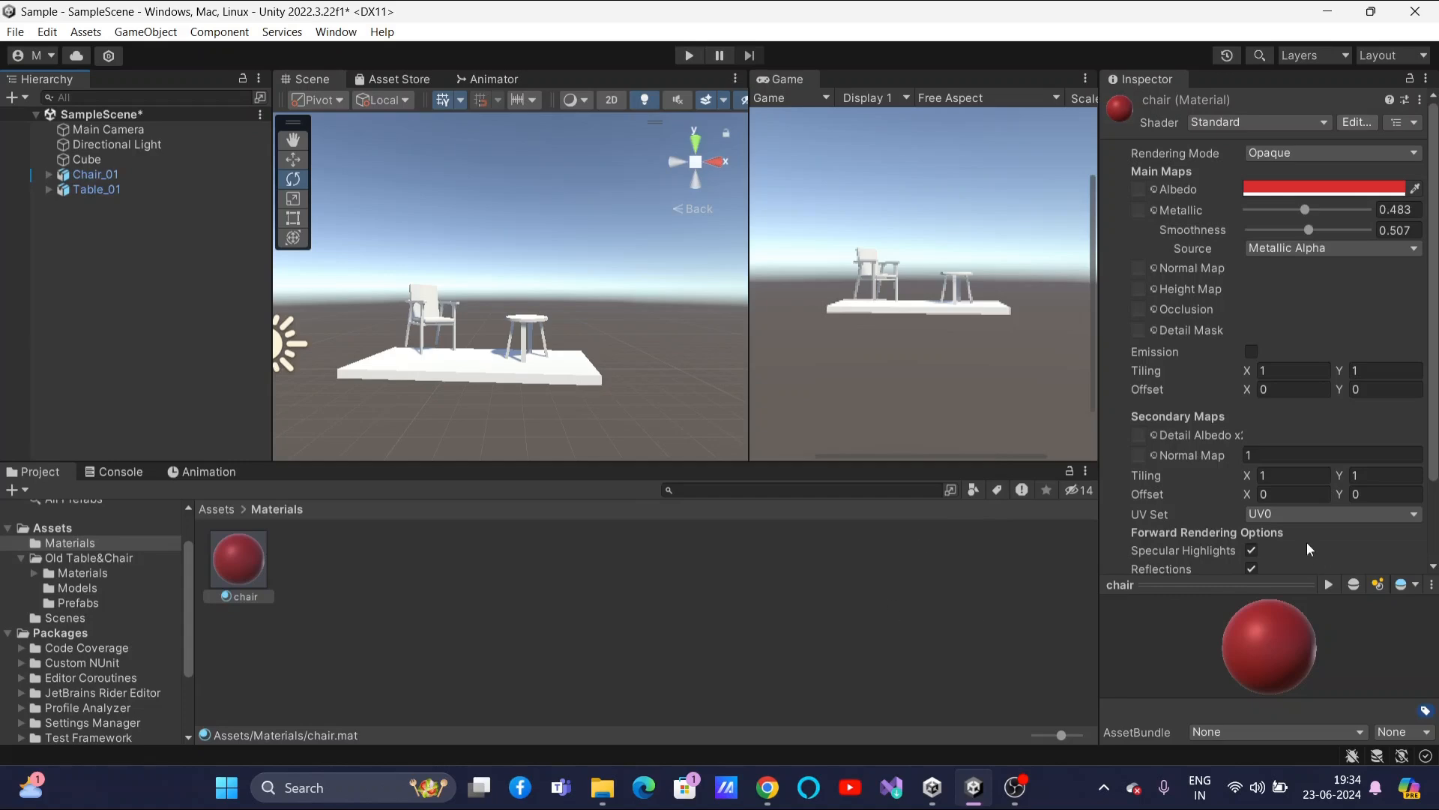
pyautogui.scroll(-3, 1311, 550)
pyautogui.click(713, 632)
pyautogui.moveTo(240, 558); pyautogui.dragTo(99, 178)
pyautogui.moveTo(102, 168); pyautogui.dragTo(445, 318)
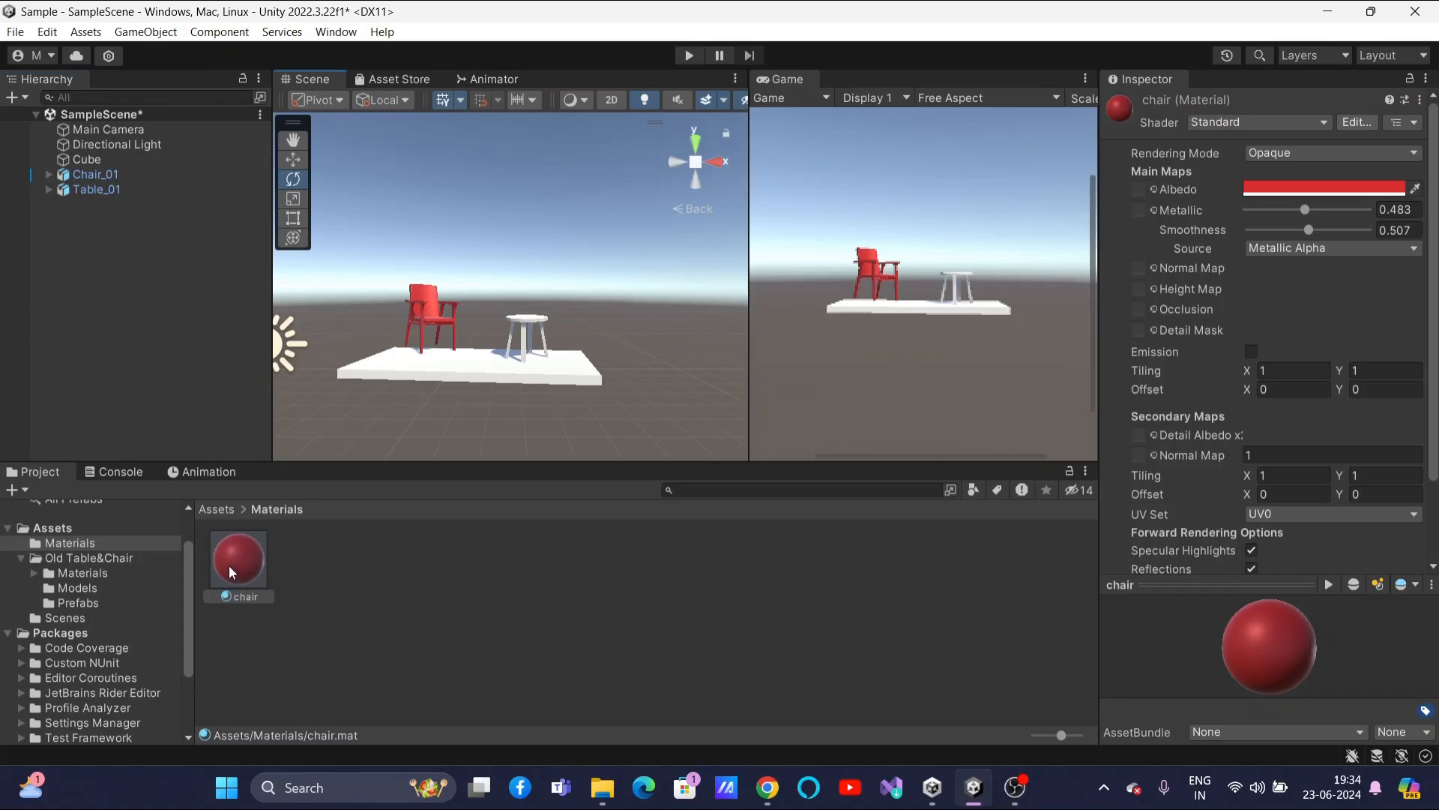
pyautogui.hotkey('ctrl', 'z')
# Expand Chair_01 and apply the chair material to its child mesh yizi_Low_pCube24.
pyautogui.moveTo(251, 568)
pyautogui.mouseDown()
pyautogui.moveTo(259, 535)
pyautogui.moveTo(85, 161)
pyautogui.moveTo(63, 171)
pyautogui.moveTo(288, 352)
pyautogui.moveTo(240, 550)
pyautogui.mouseUp()
pyautogui.click(49, 174)
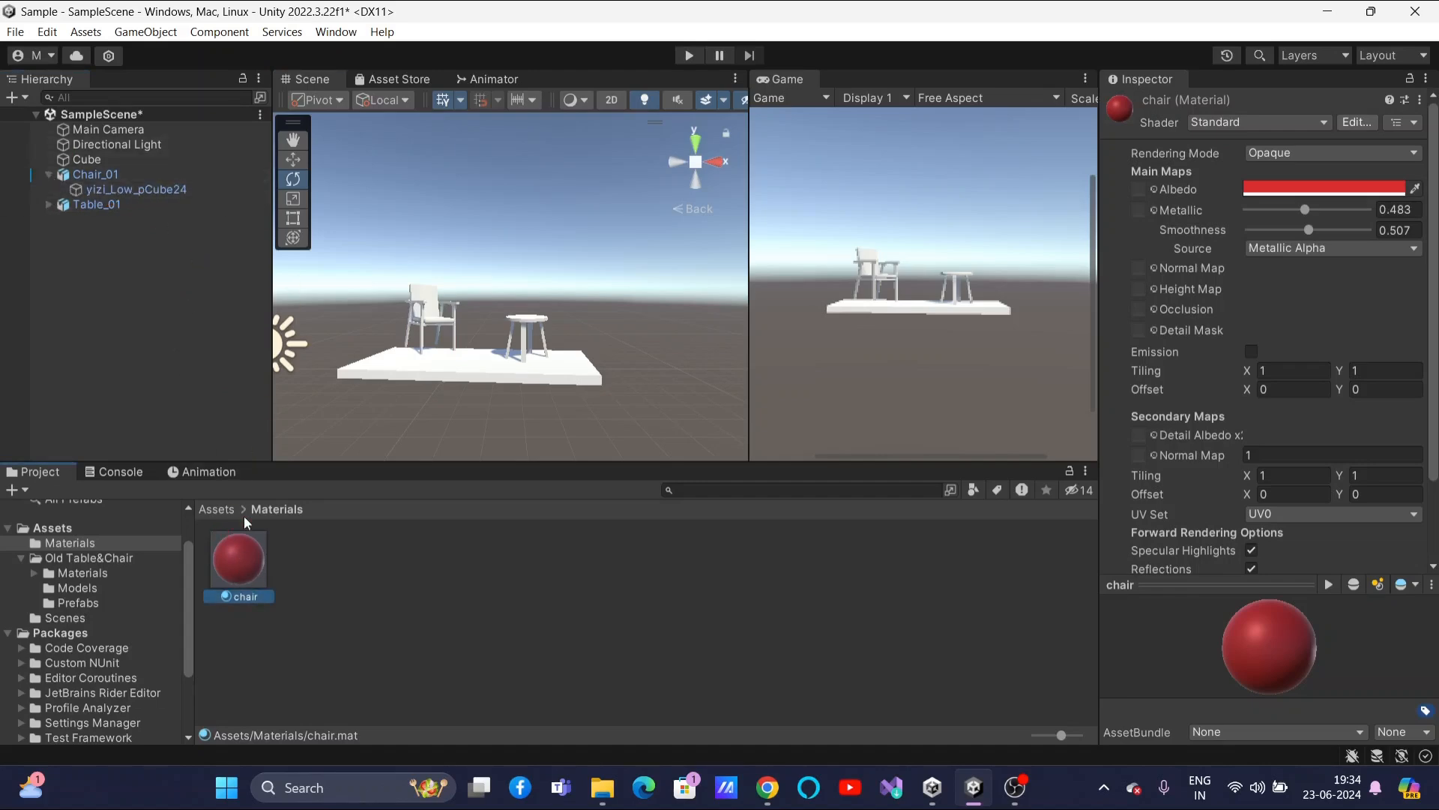
pyautogui.moveTo(242, 576); pyautogui.dragTo(169, 186)
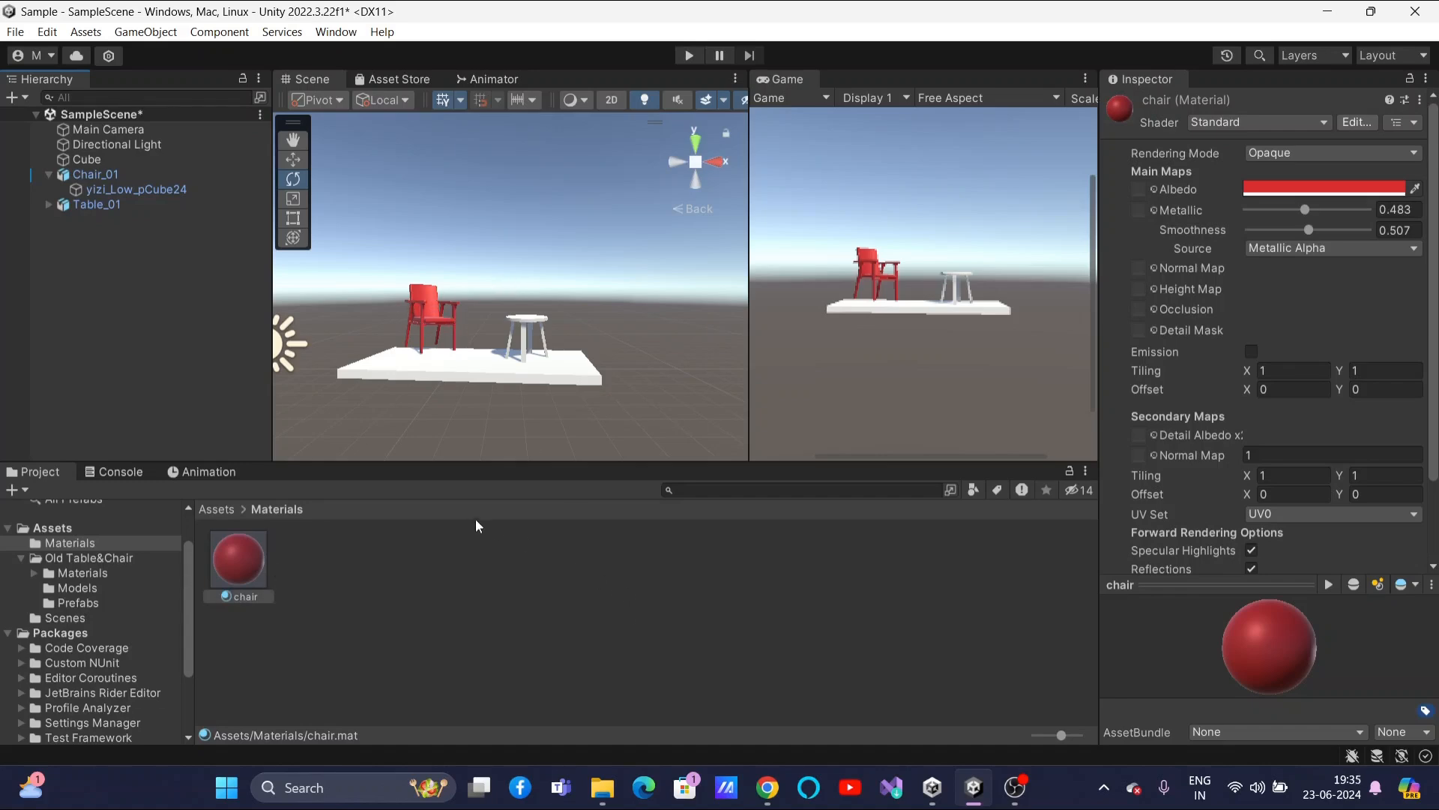
# Create a second material in the Materials folder alongside the chair material.
pyautogui.rightClick(403, 588)
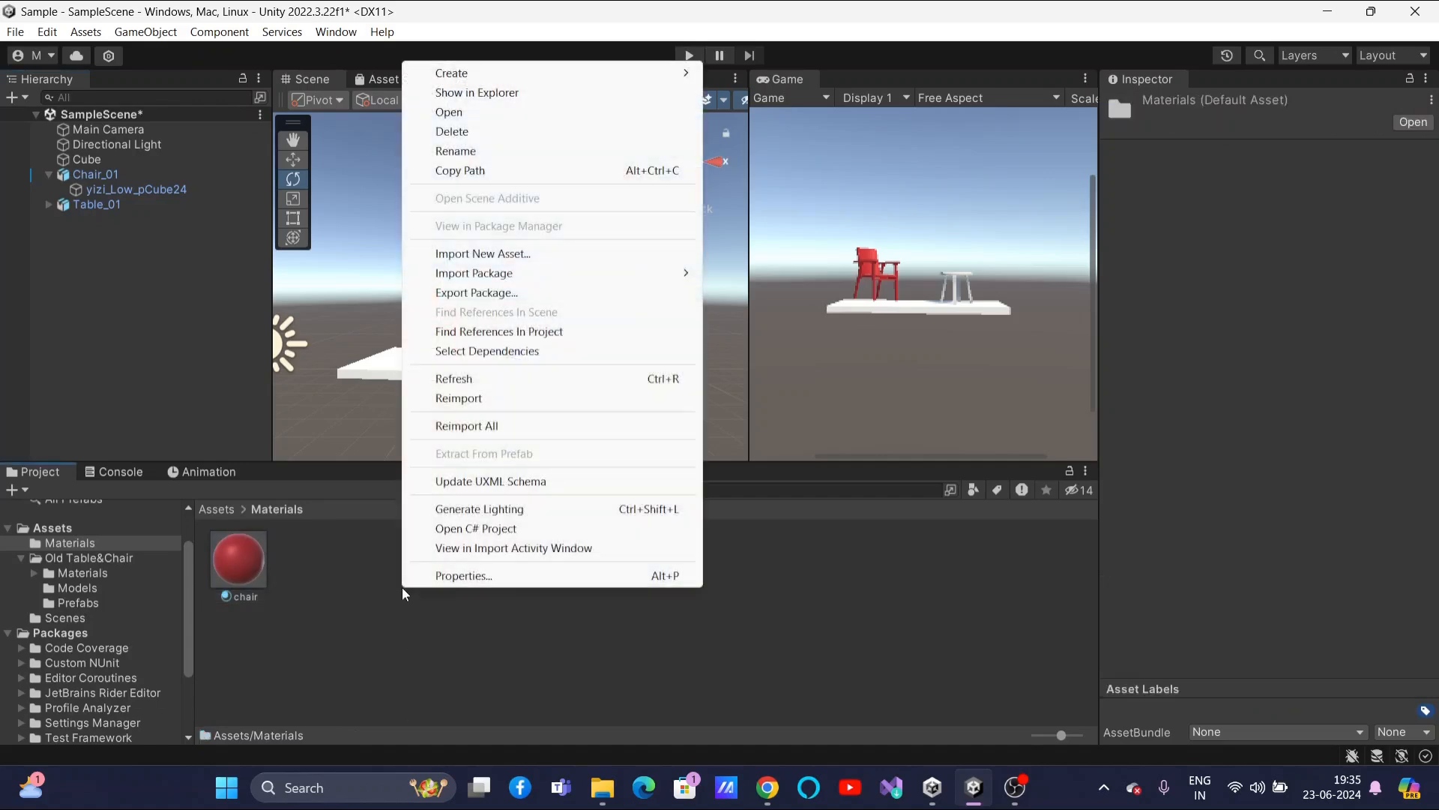
pyautogui.moveTo(531, 79)
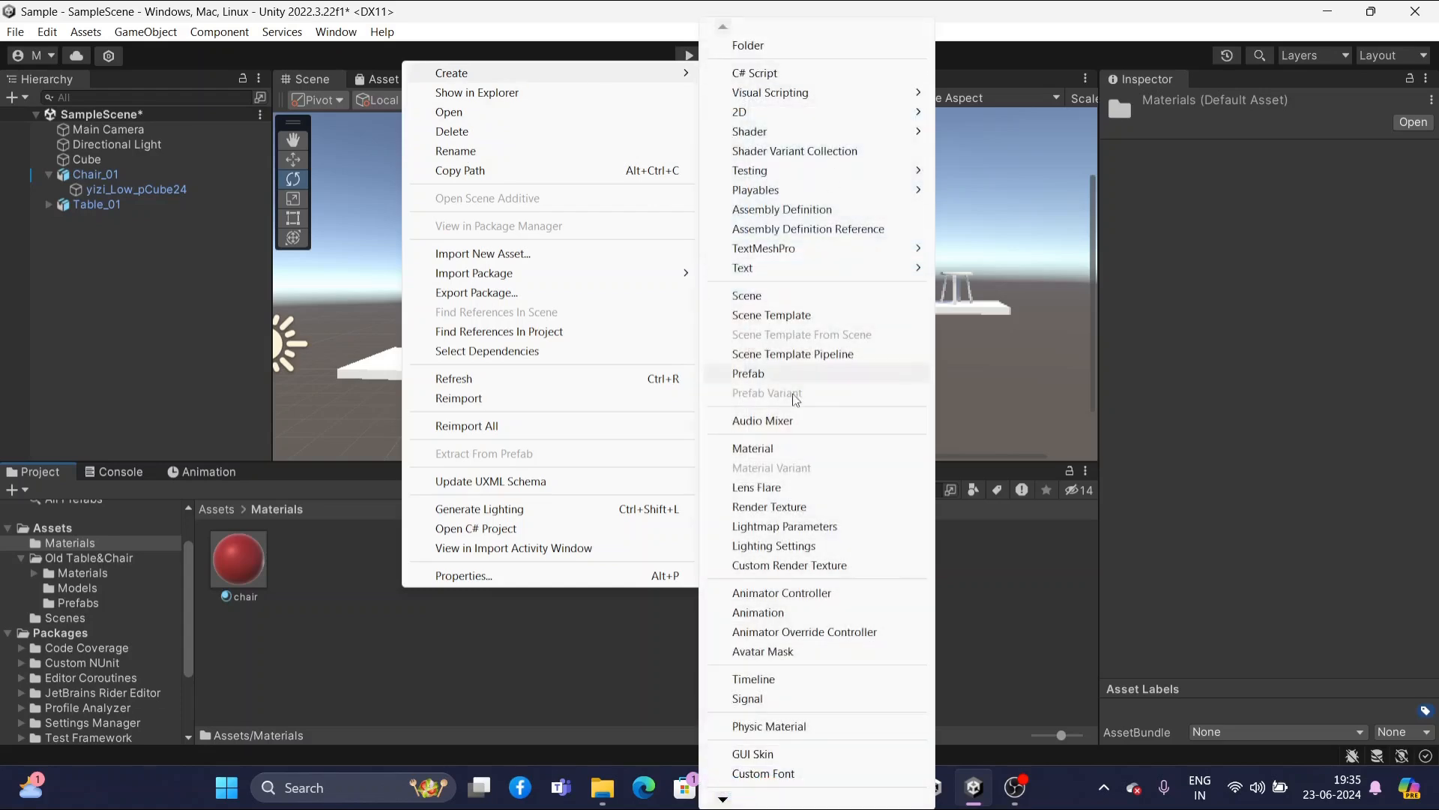
pyautogui.click(753, 449)
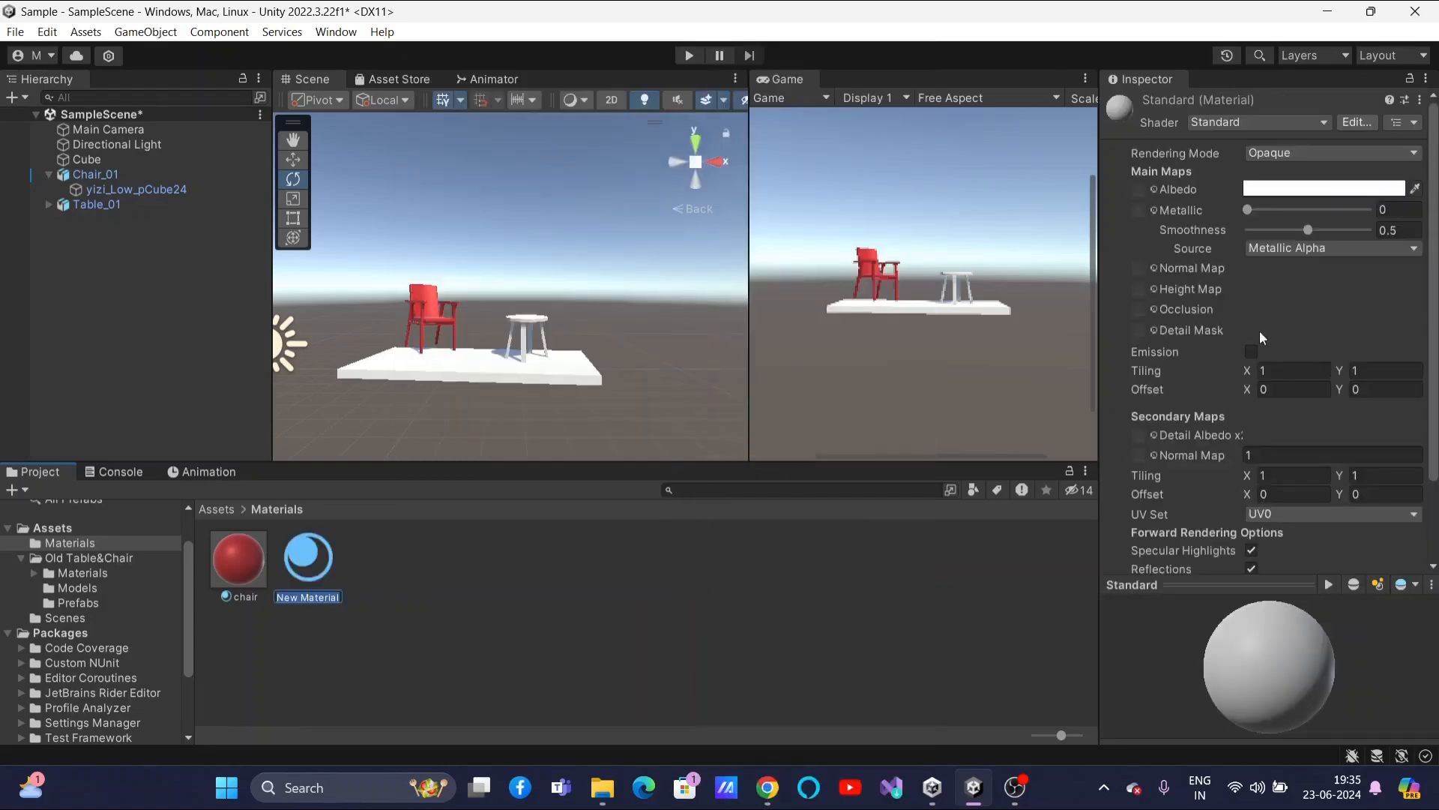
# Set the second material's Albedo color to green, hexadecimal 4FAF2D.
pyautogui.click(1376, 189)
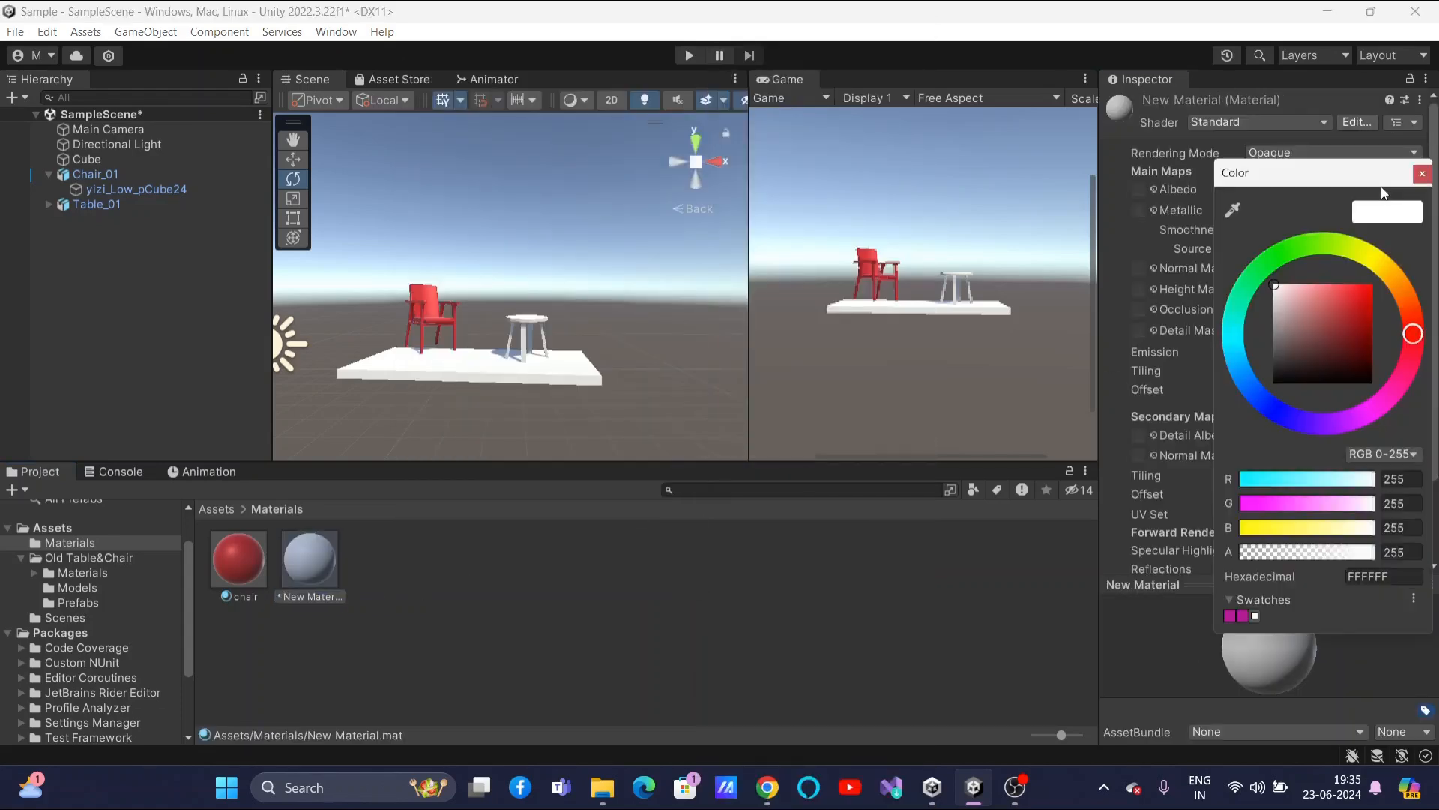
pyautogui.click(1301, 245)
pyautogui.moveTo(1320, 300); pyautogui.dragTo(1351, 303)
pyautogui.click(1347, 315)
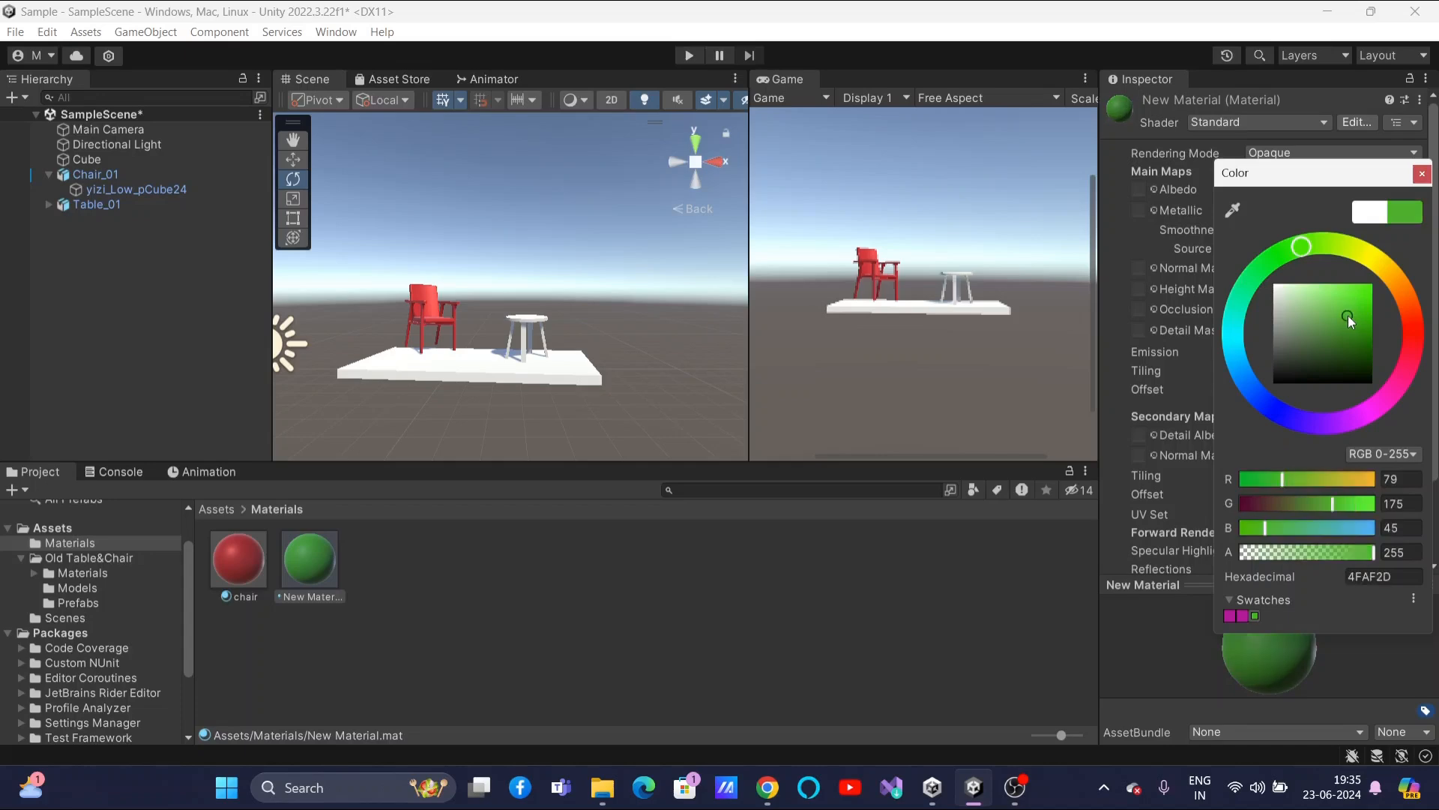
# Set the new material's Albedo color to blue, hexadecimal 1626E1, and rename the material table.
pyautogui.moveTo(1279, 389)
pyautogui.mouseDown()
pyautogui.moveTo(1251, 392)
pyautogui.moveTo(1280, 403)
pyautogui.mouseUp()
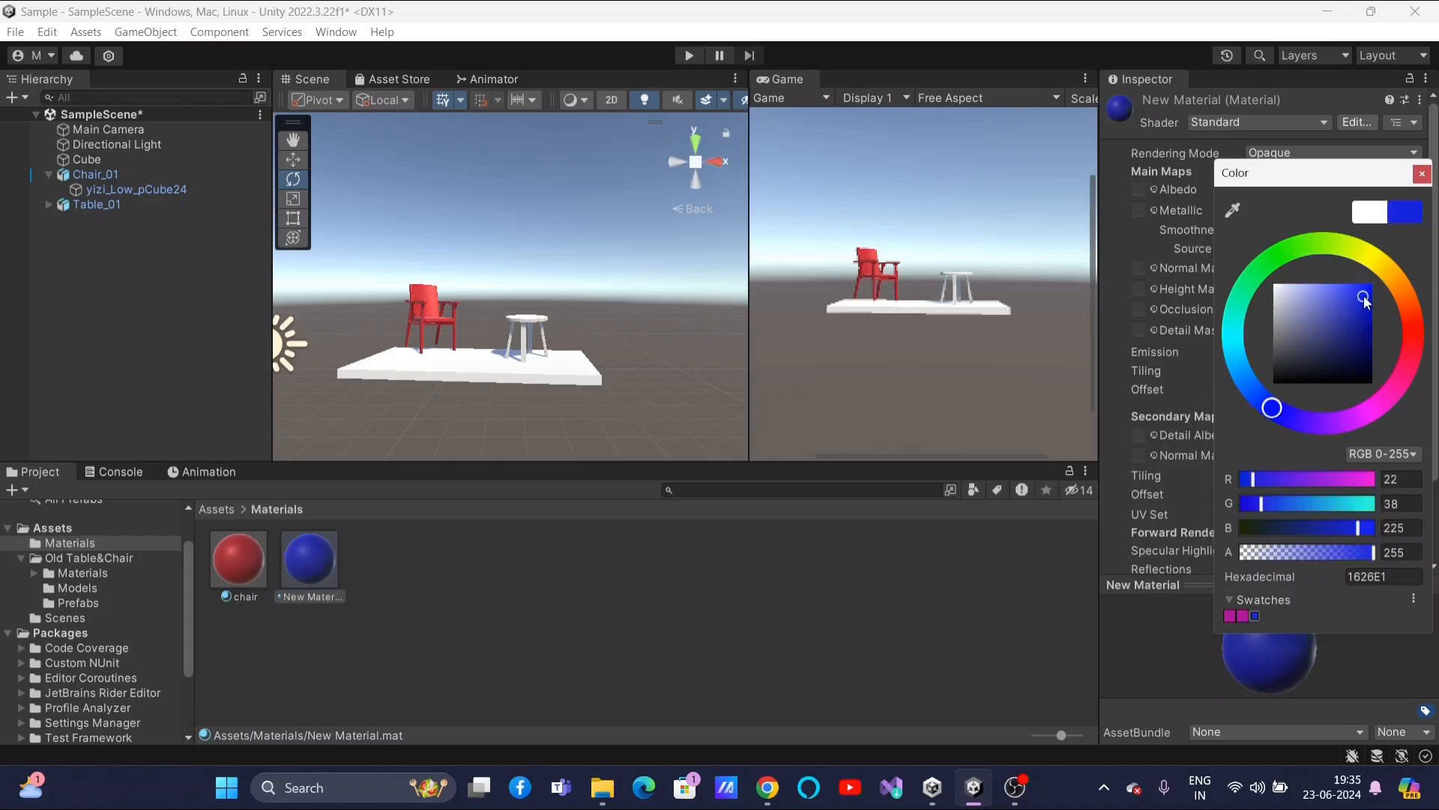
pyautogui.click(621, 540)
pyautogui.click(303, 573)
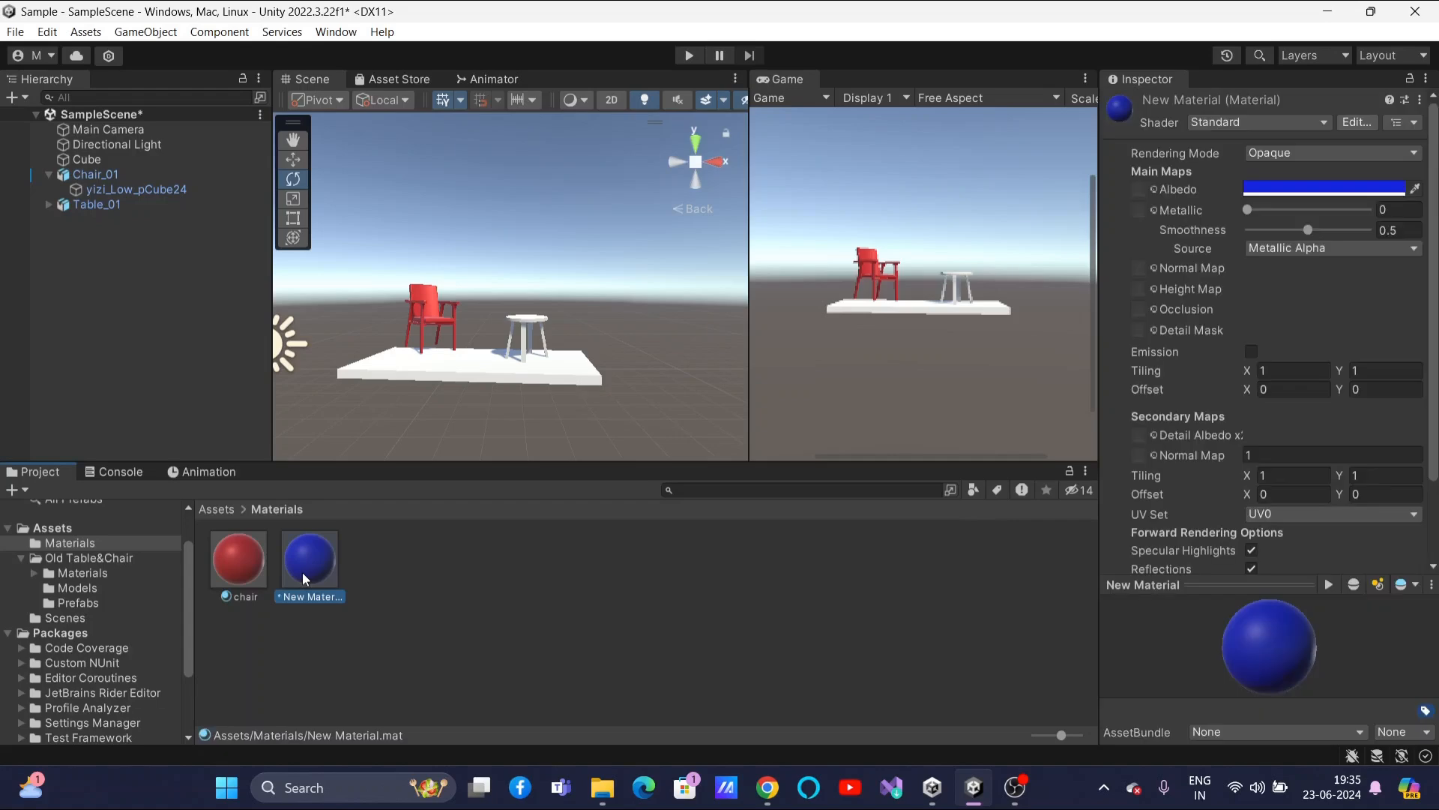
pyautogui.rightClick(313, 596)
pyautogui.click(367, 161)
pyautogui.write('table')
pyautogui.press('Return')
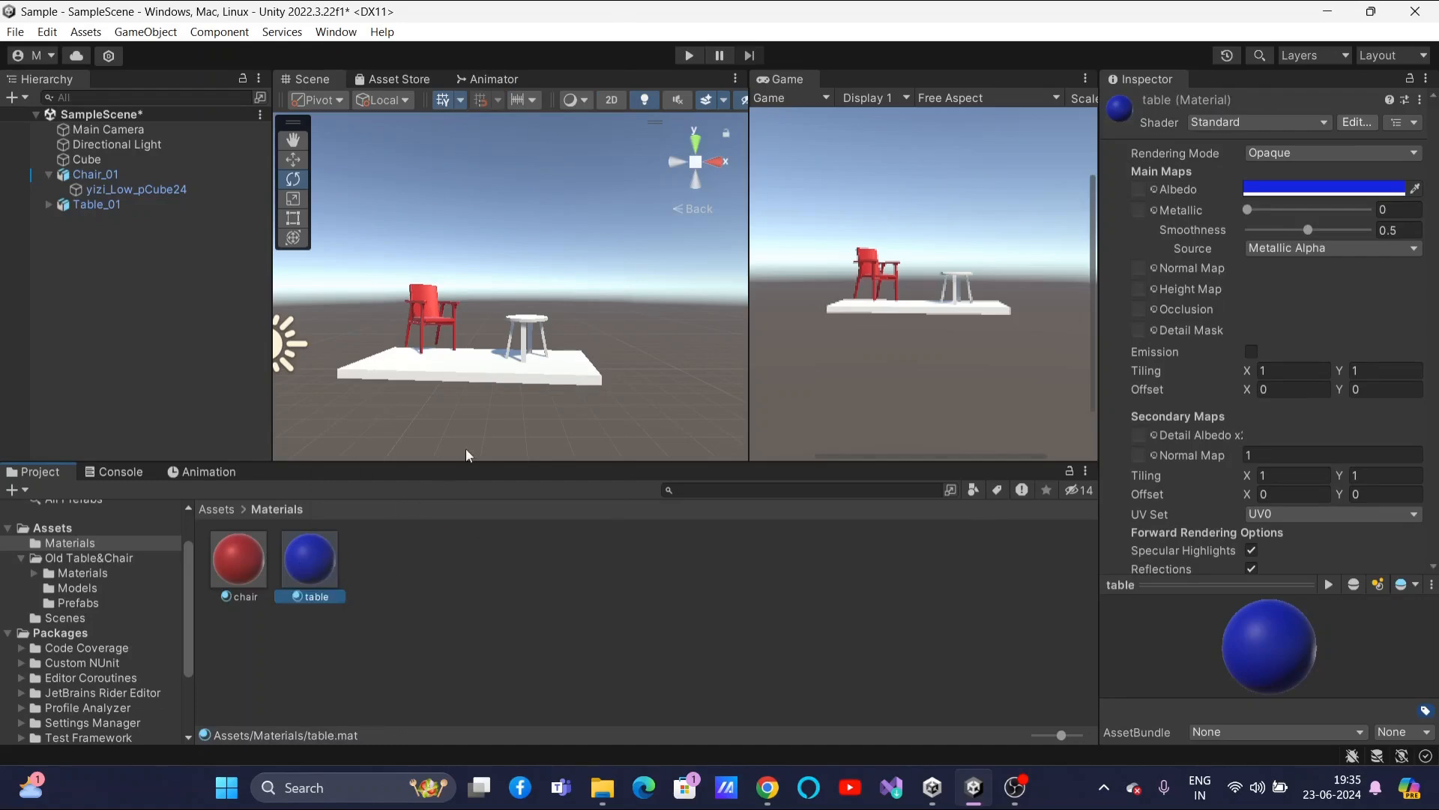
# Apply the table material to the table in the scene and clear the selection.
pyautogui.moveTo(324, 571); pyautogui.dragTo(514, 341)
pyautogui.click(592, 616)
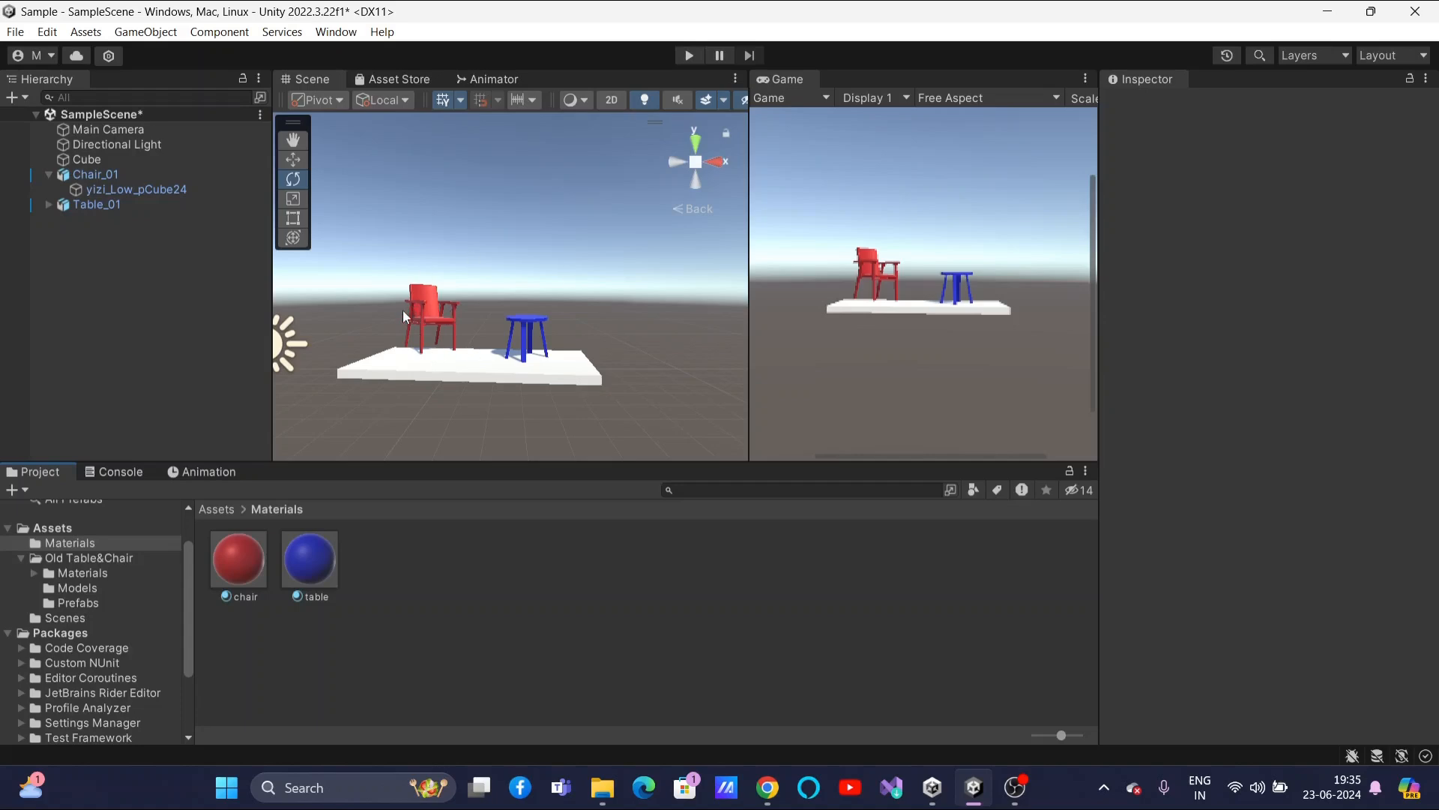
pyautogui.click(313, 558)
pyautogui.moveTo(312, 557); pyautogui.dragTo(456, 373)
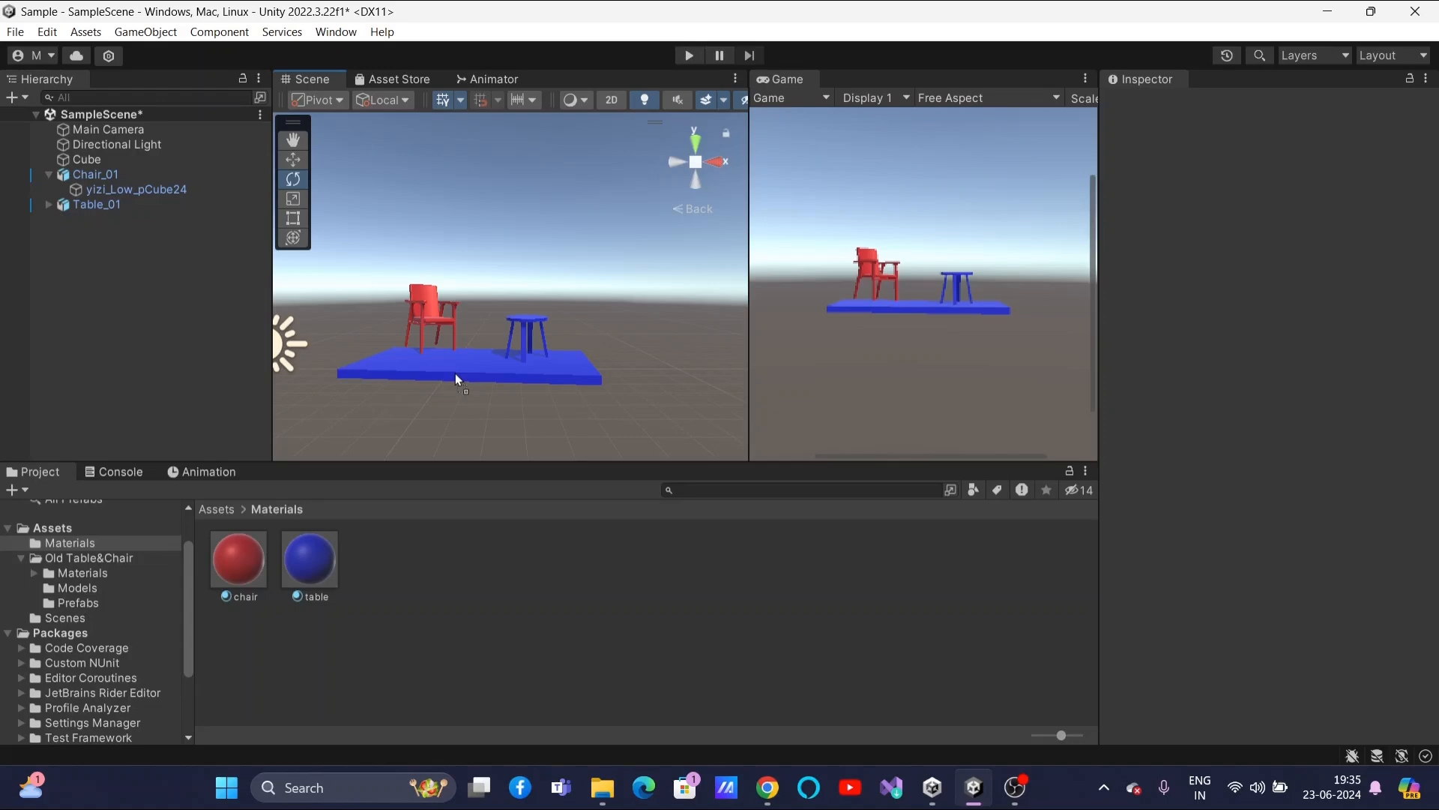
pyautogui.moveTo(456, 373); pyautogui.dragTo(358, 589)
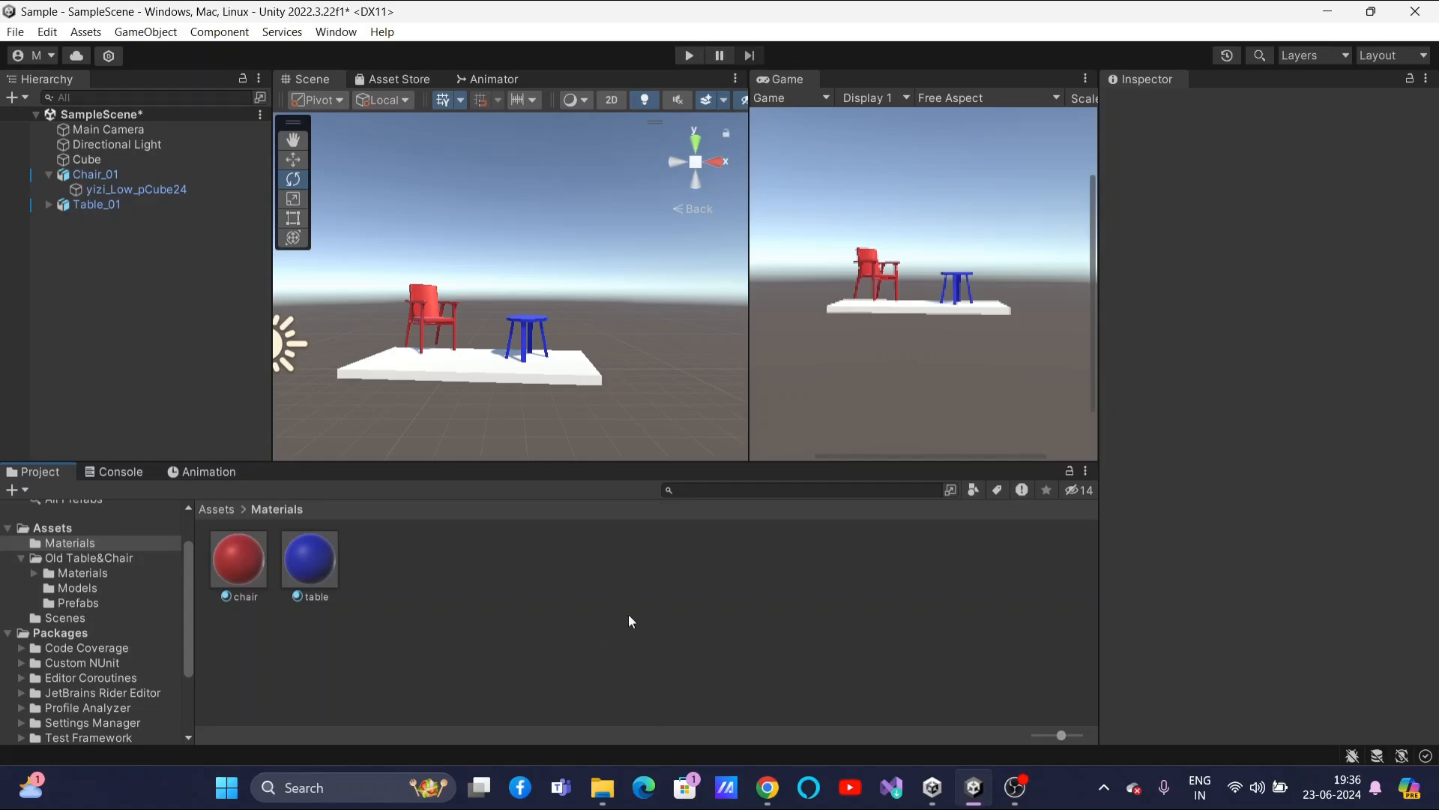
# Import the wall JPG image from the ER folder in File Explorer into the project's Materials folder.
pyautogui.moveTo(603, 764)
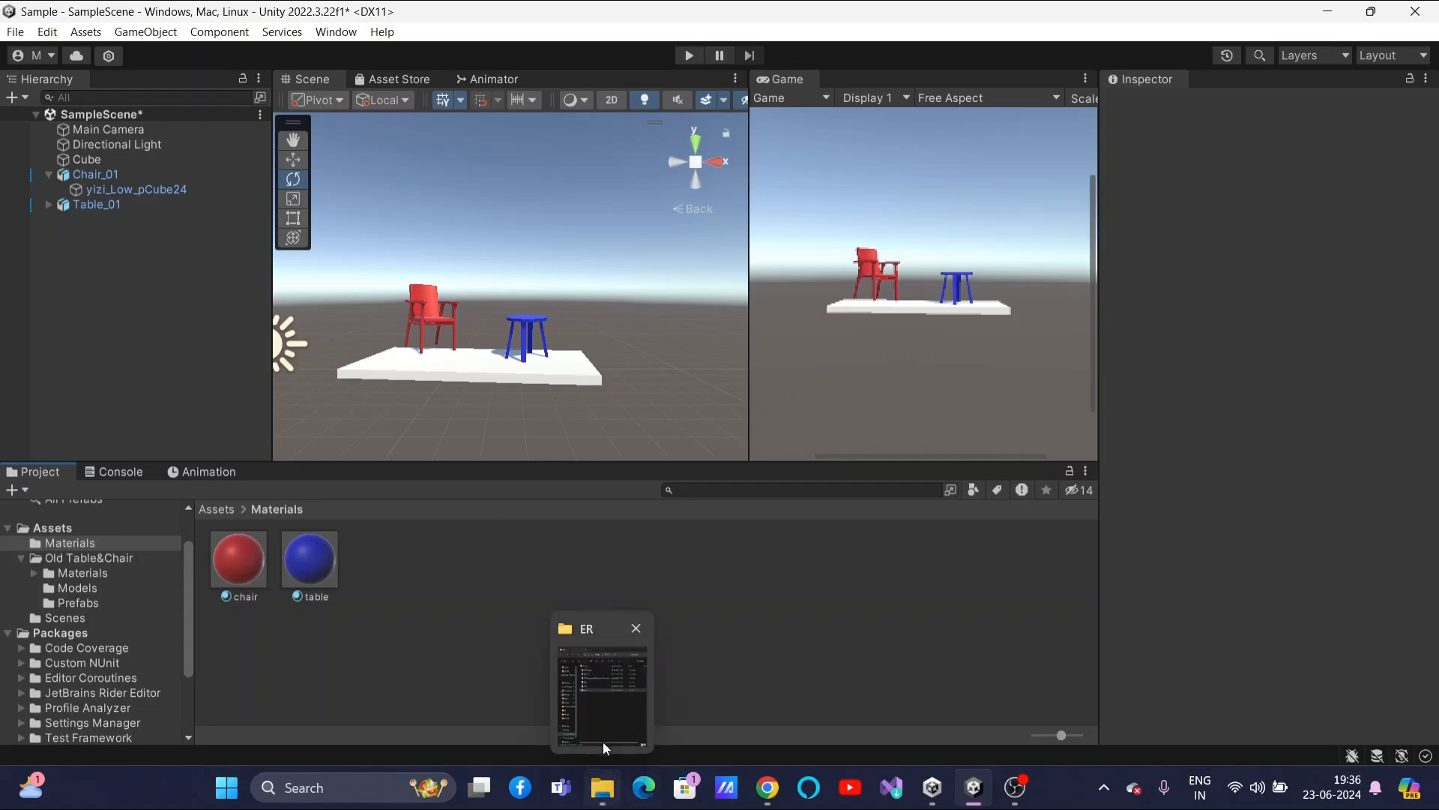
pyautogui.click(605, 728)
pyautogui.moveTo(747, 8); pyautogui.dragTo(644, 1)
pyautogui.doubleClick(757, 12)
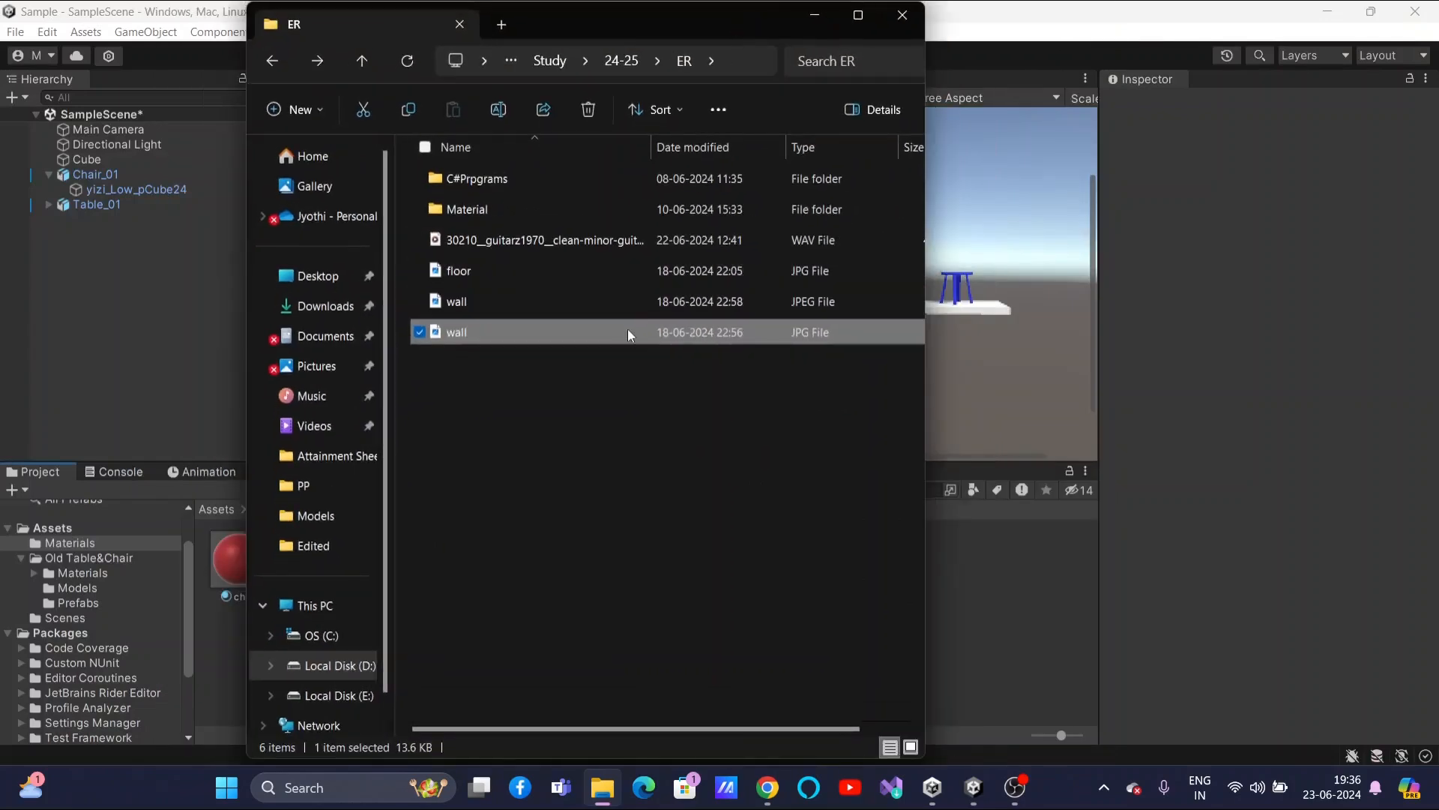
pyautogui.moveTo(627, 333); pyautogui.dragTo(1014, 609)
pyautogui.click(813, 16)
# Delete the imported wall texture from the Materials folder.
pyautogui.rightClick(377, 569)
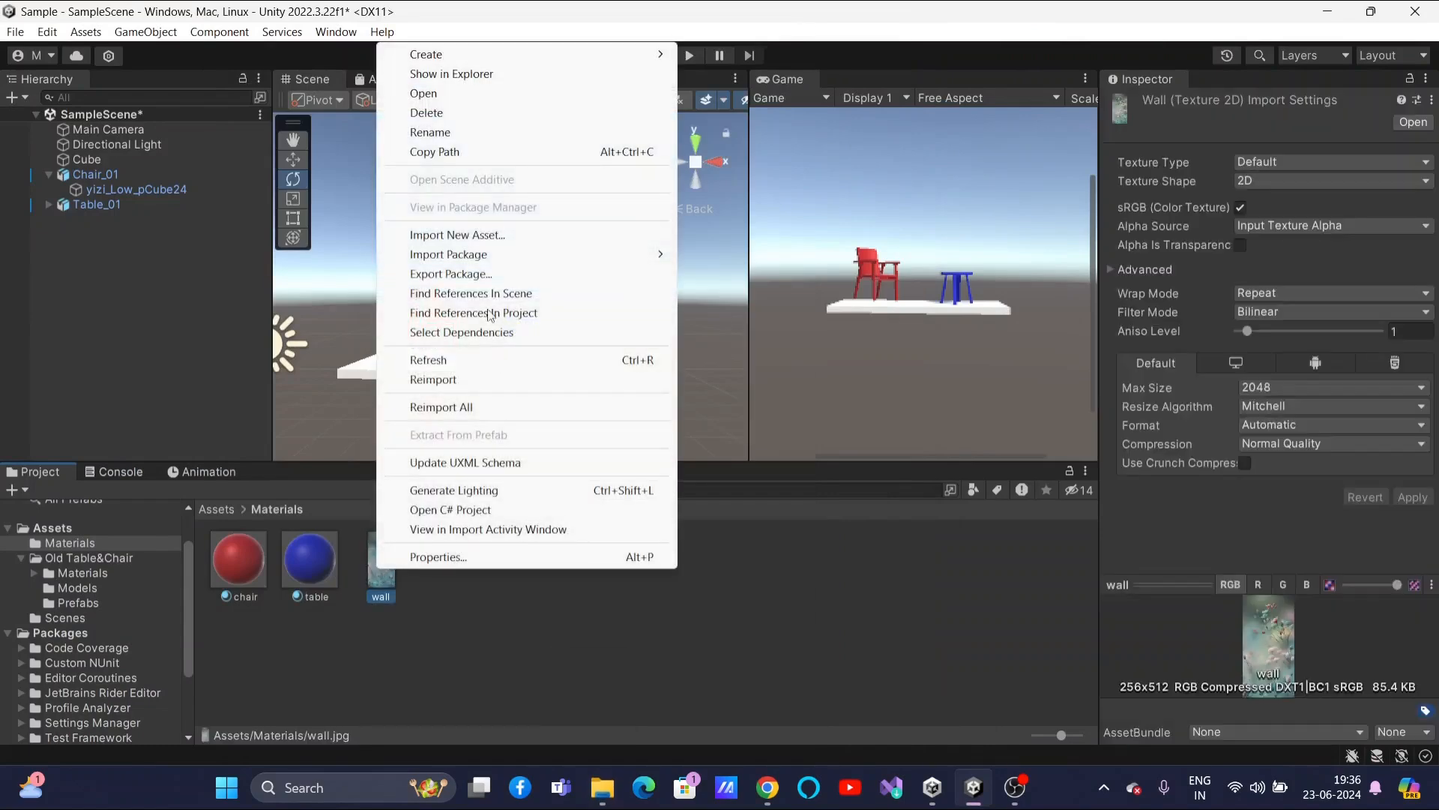
pyautogui.click(431, 132)
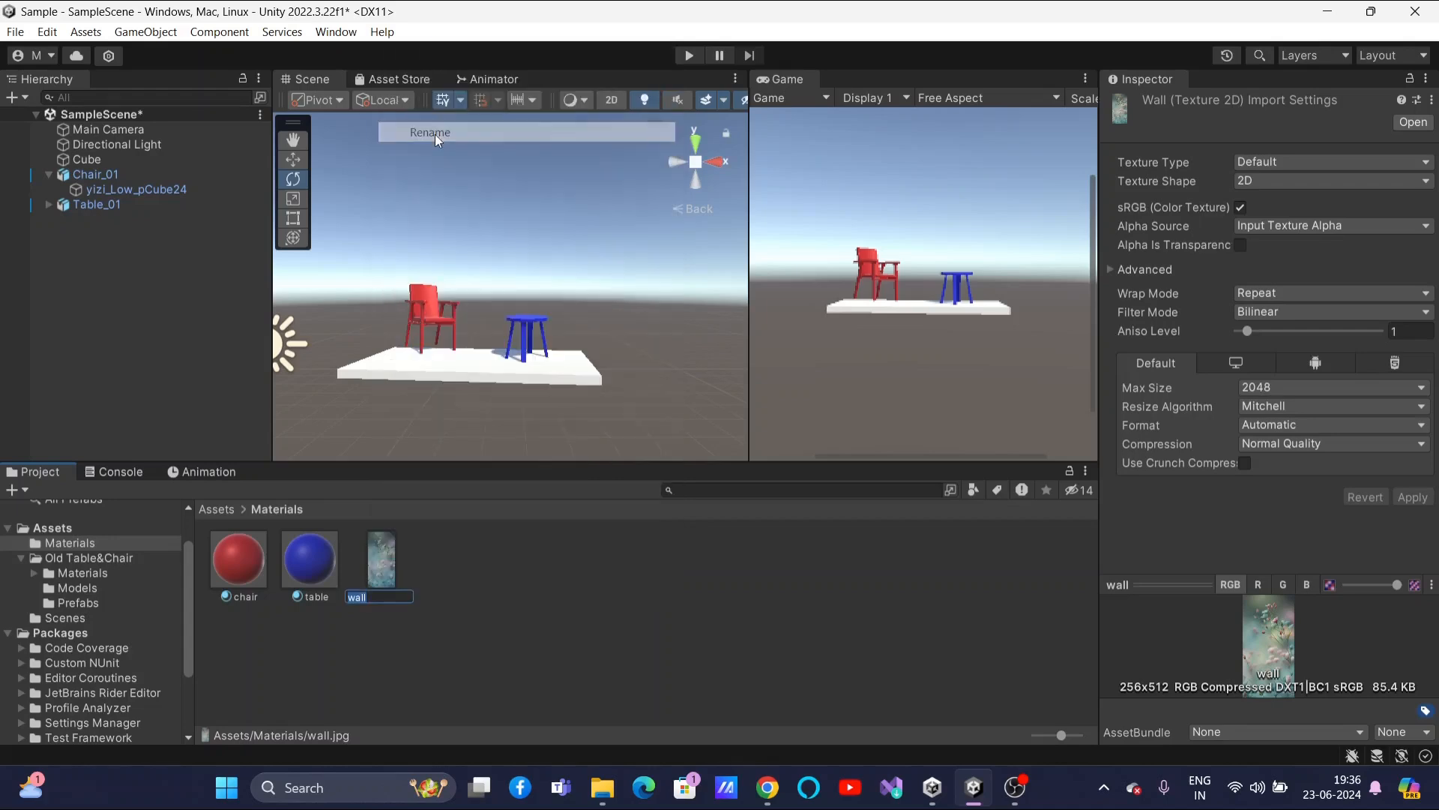
pyautogui.press('Return')
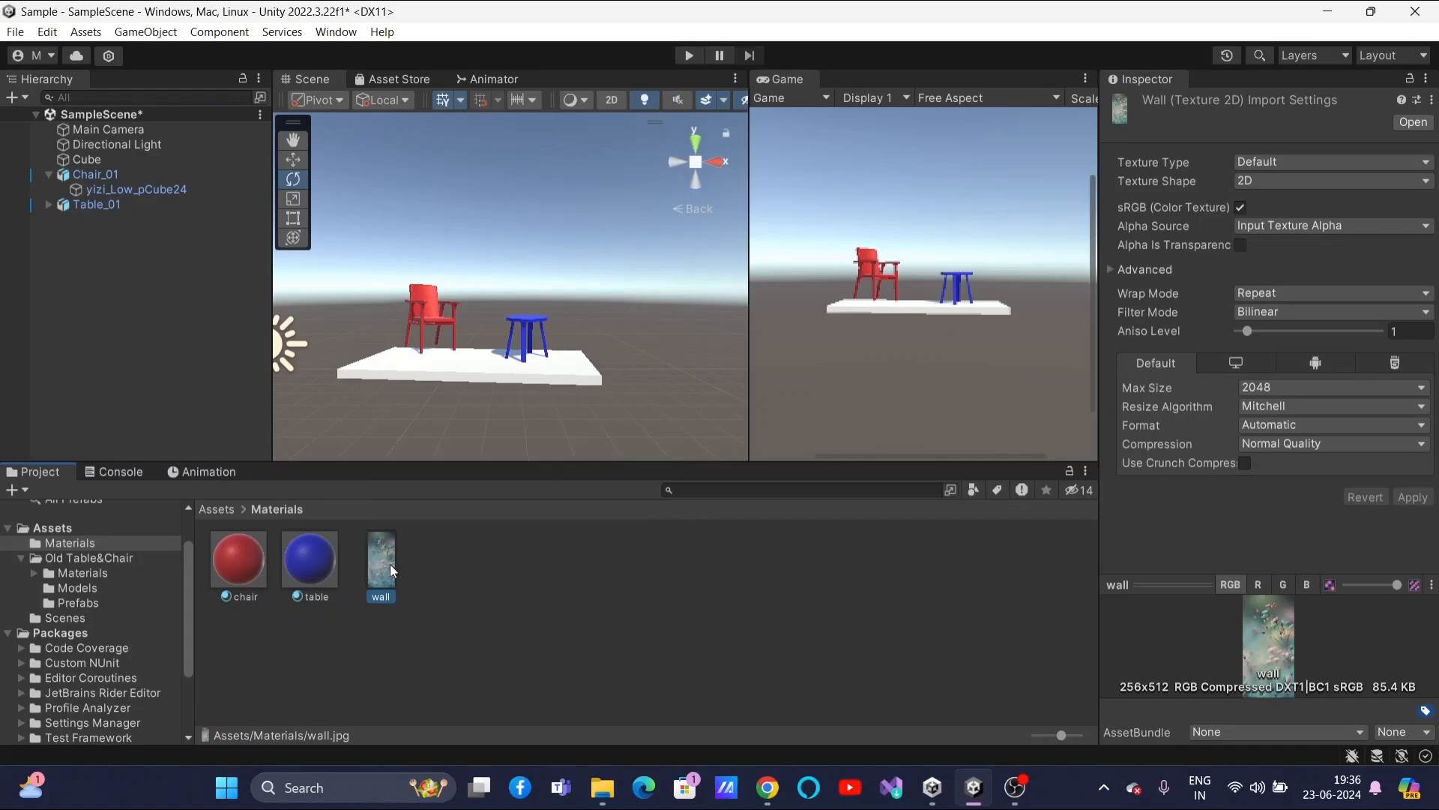
pyautogui.press('Delete')
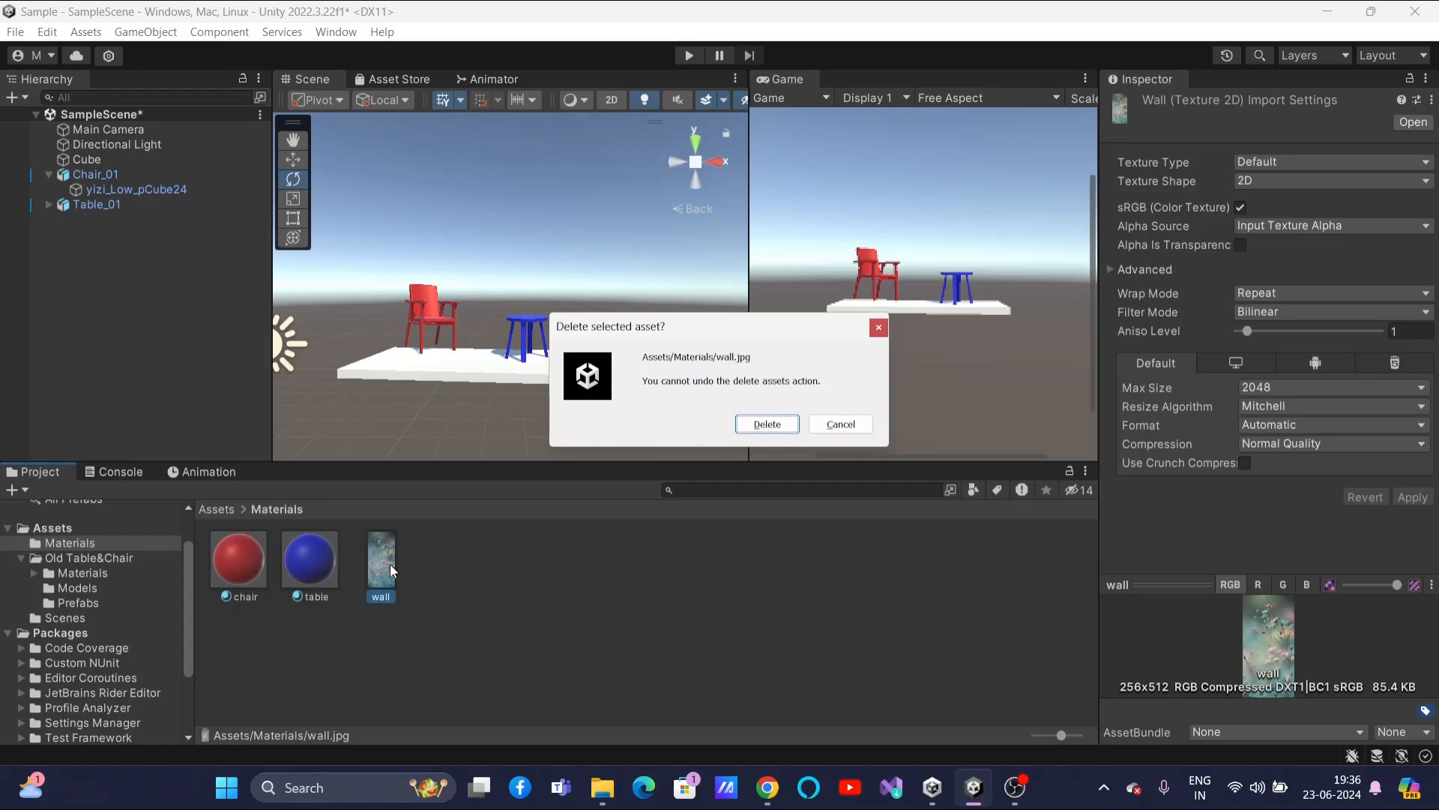
pyautogui.click(768, 424)
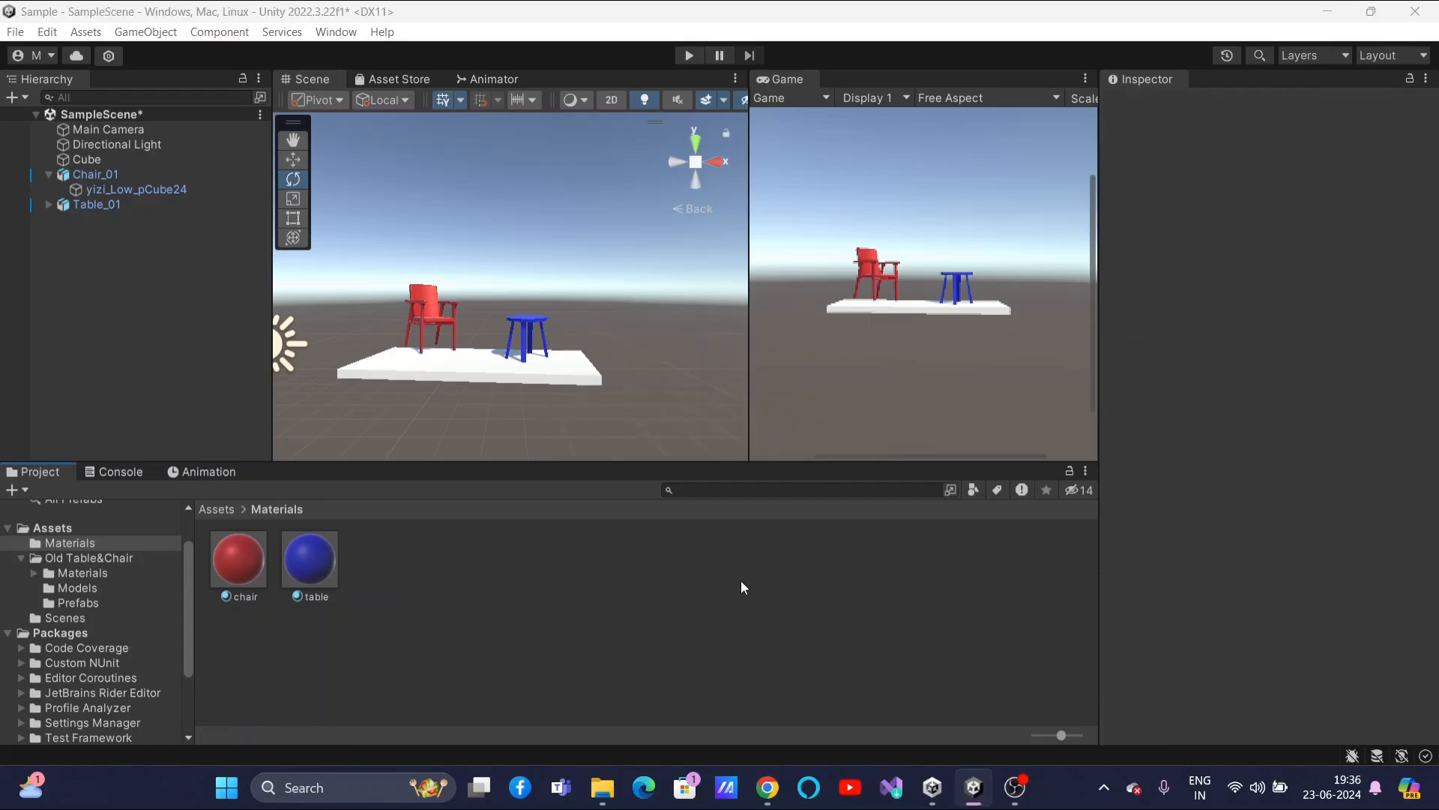
# Import the floor JPG image from the ER folder in File Explorer into the project's Materials folder.
pyautogui.hotkey('alt', 'Tab')
pyautogui.moveTo(720, 270); pyautogui.dragTo(973, 599)
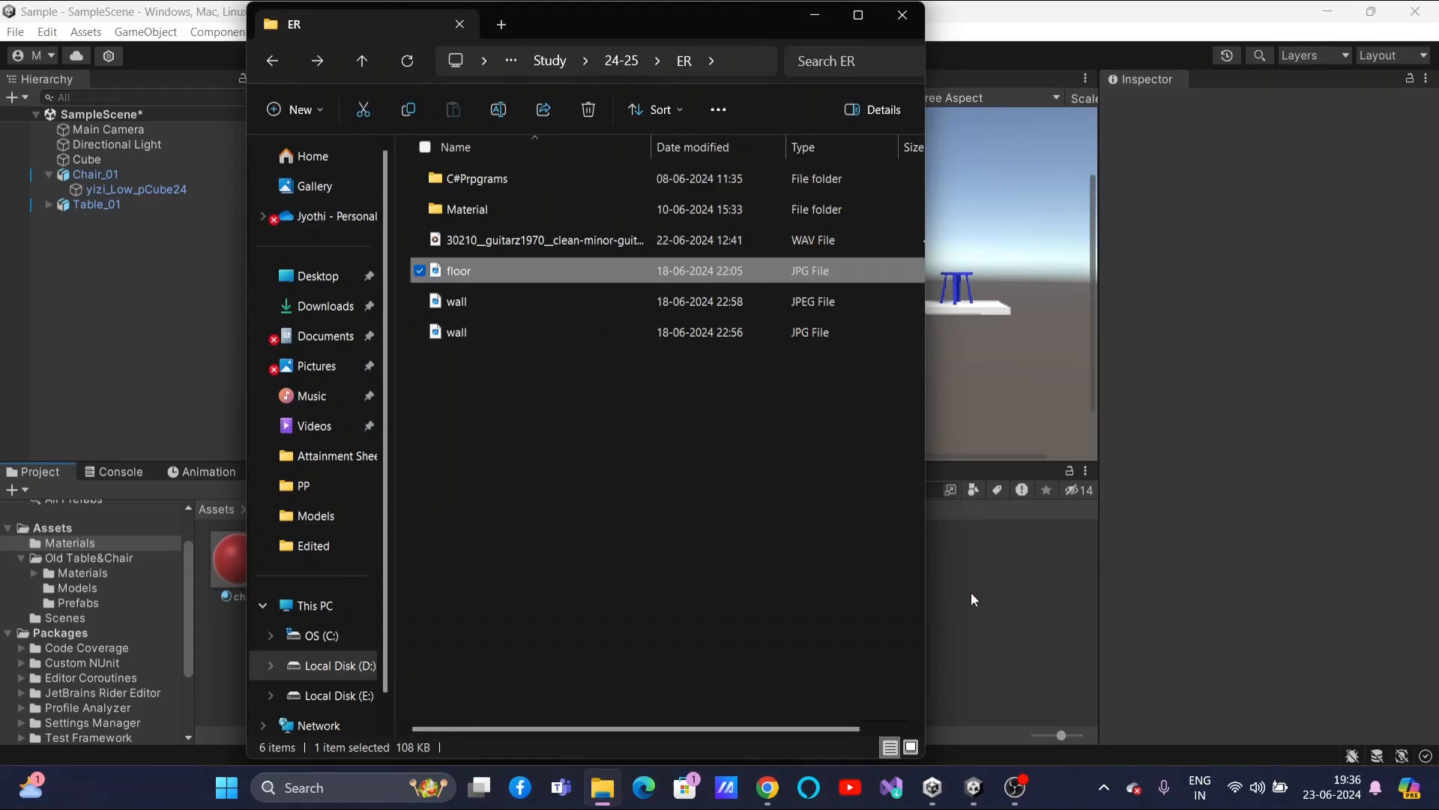
pyautogui.click(815, 18)
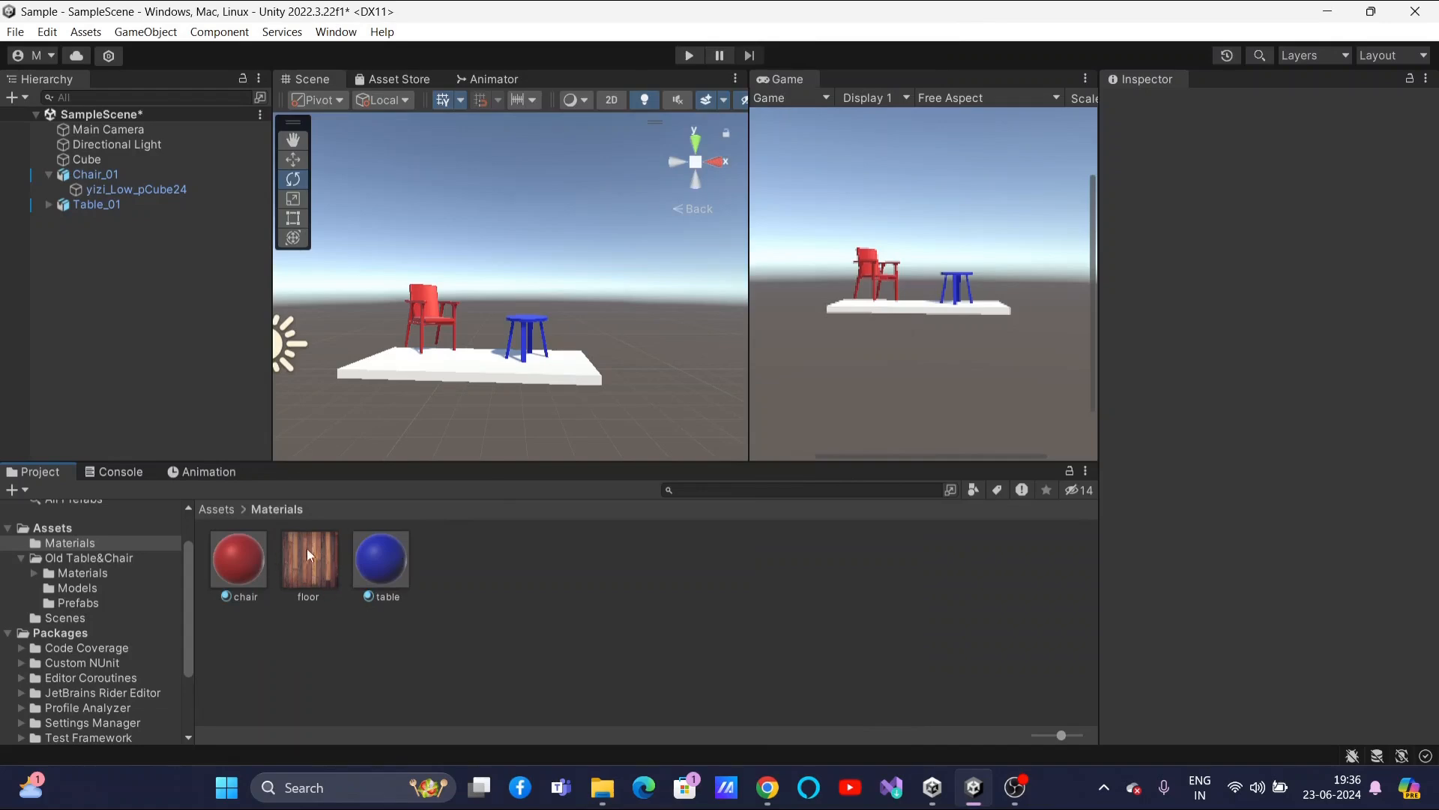
# Examine the floor texture's import settings and the materials assigned to the chair mesh, the Low_table mesh and the Cube.
pyautogui.click(300, 571)
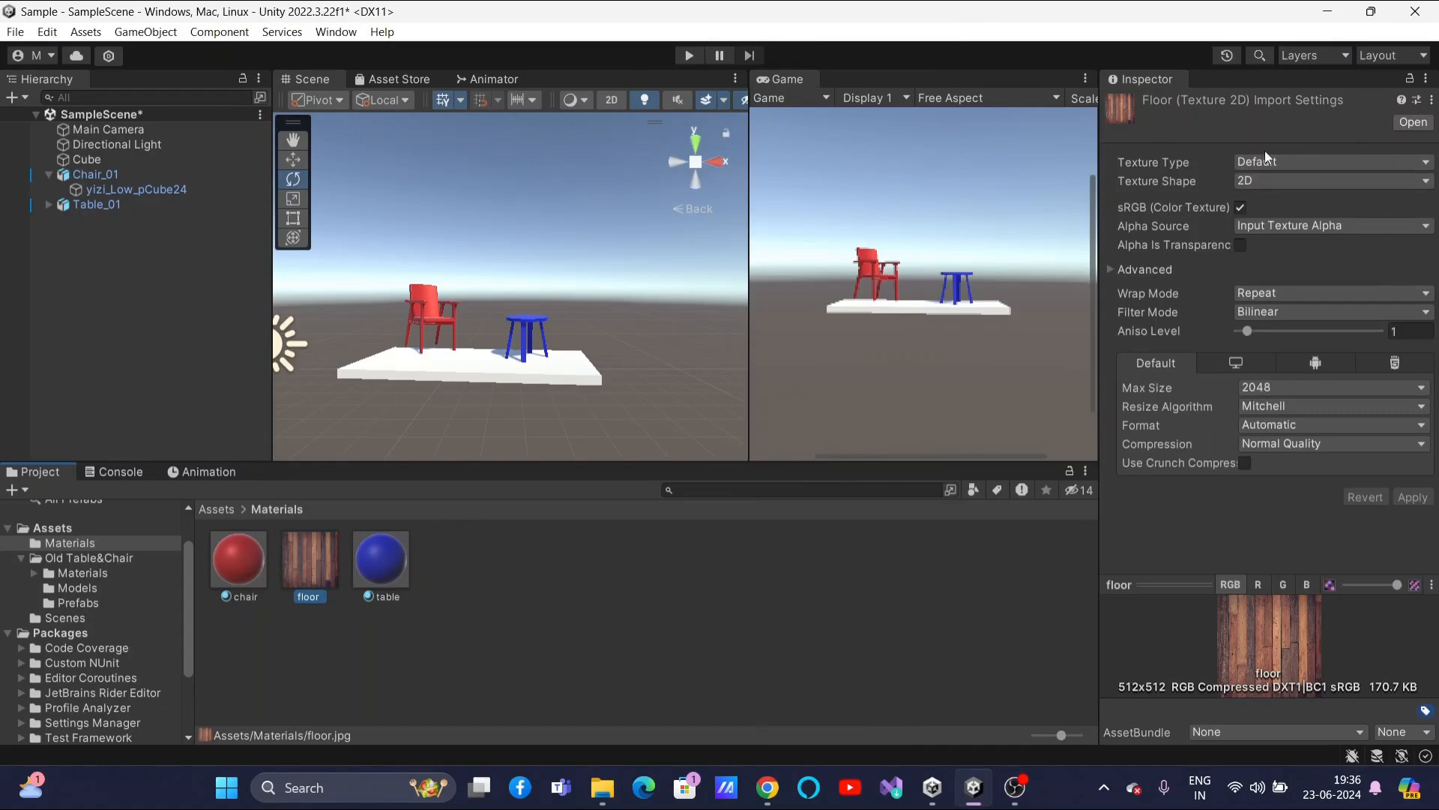
pyautogui.click(434, 317)
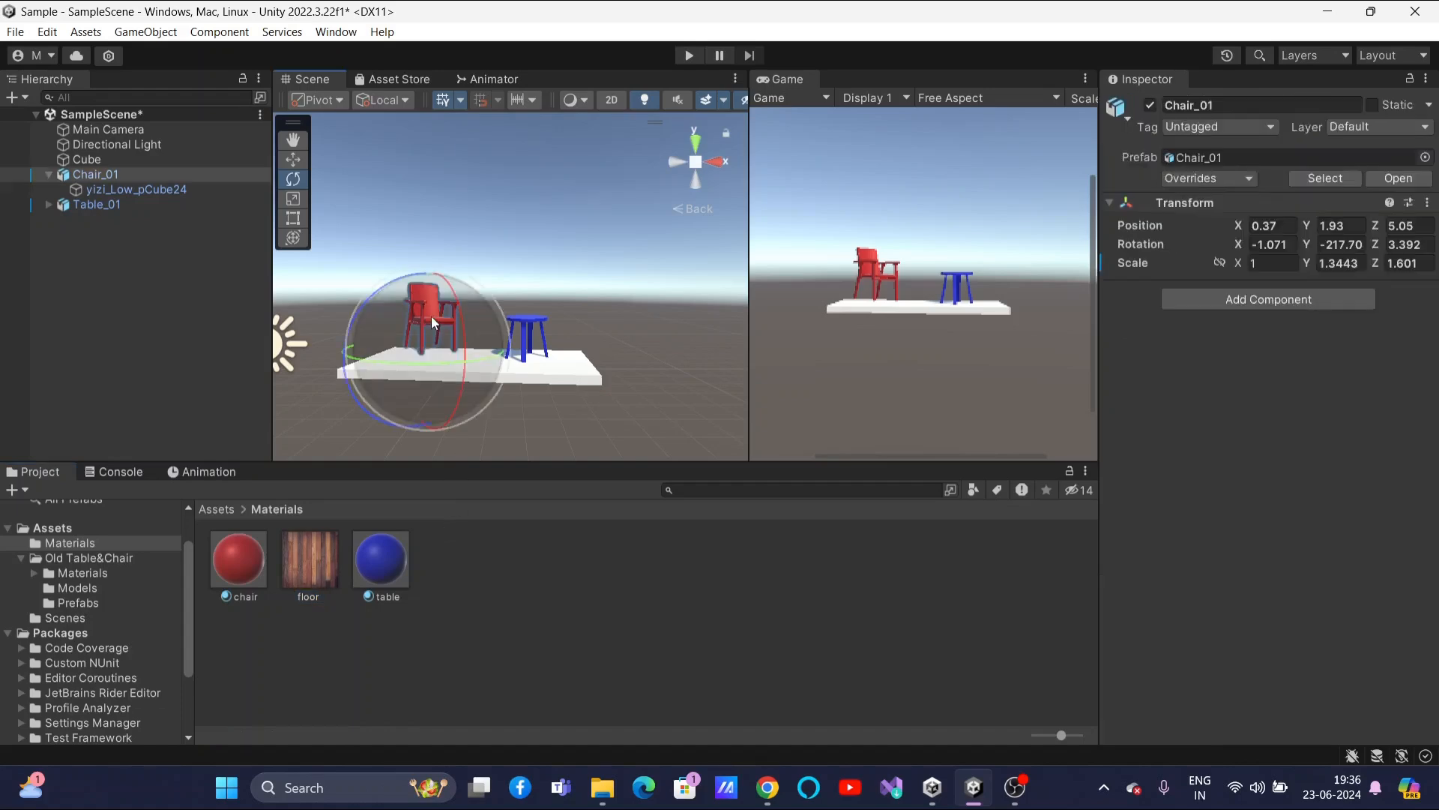
pyautogui.click(539, 326)
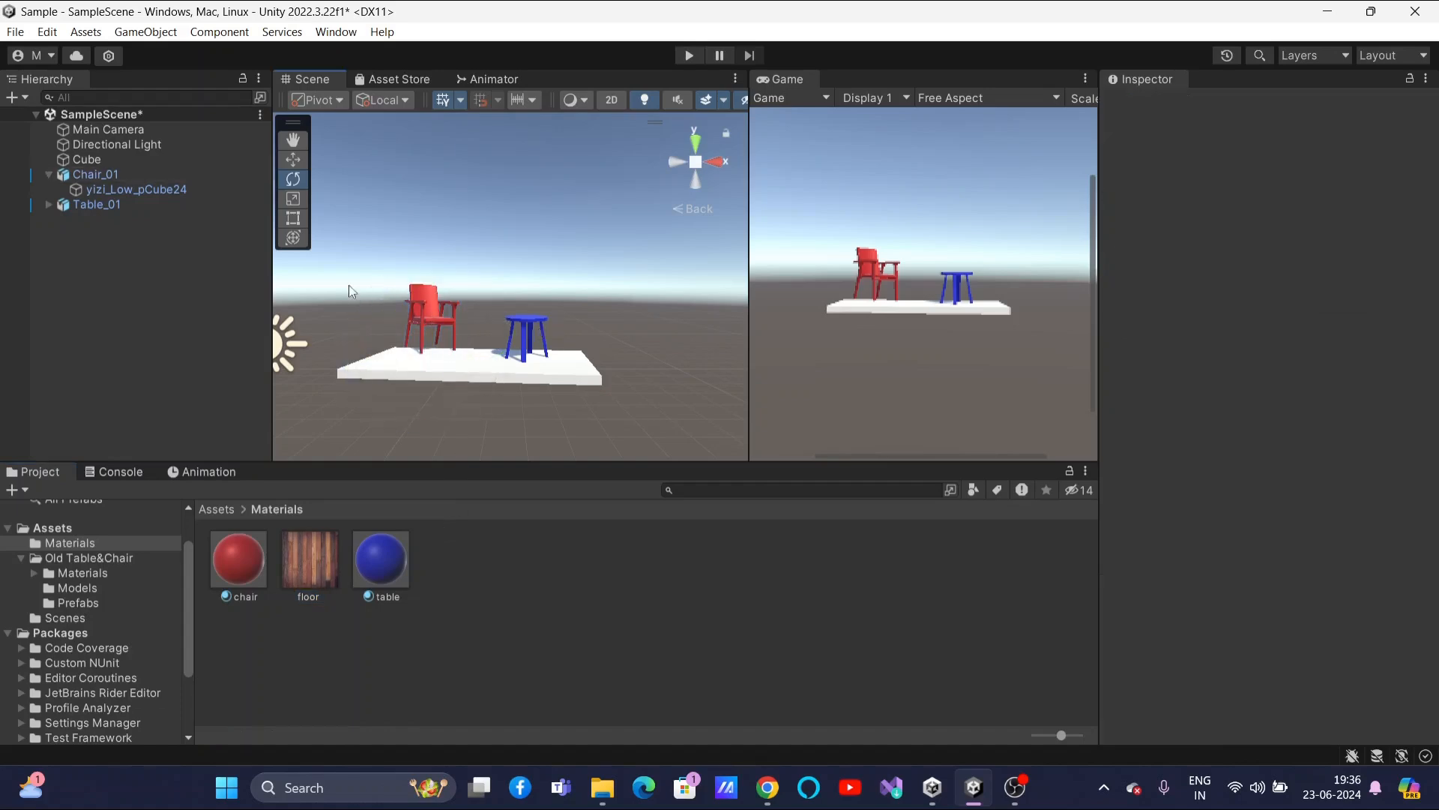
pyautogui.click(121, 205)
pyautogui.click(147, 176)
pyautogui.click(148, 188)
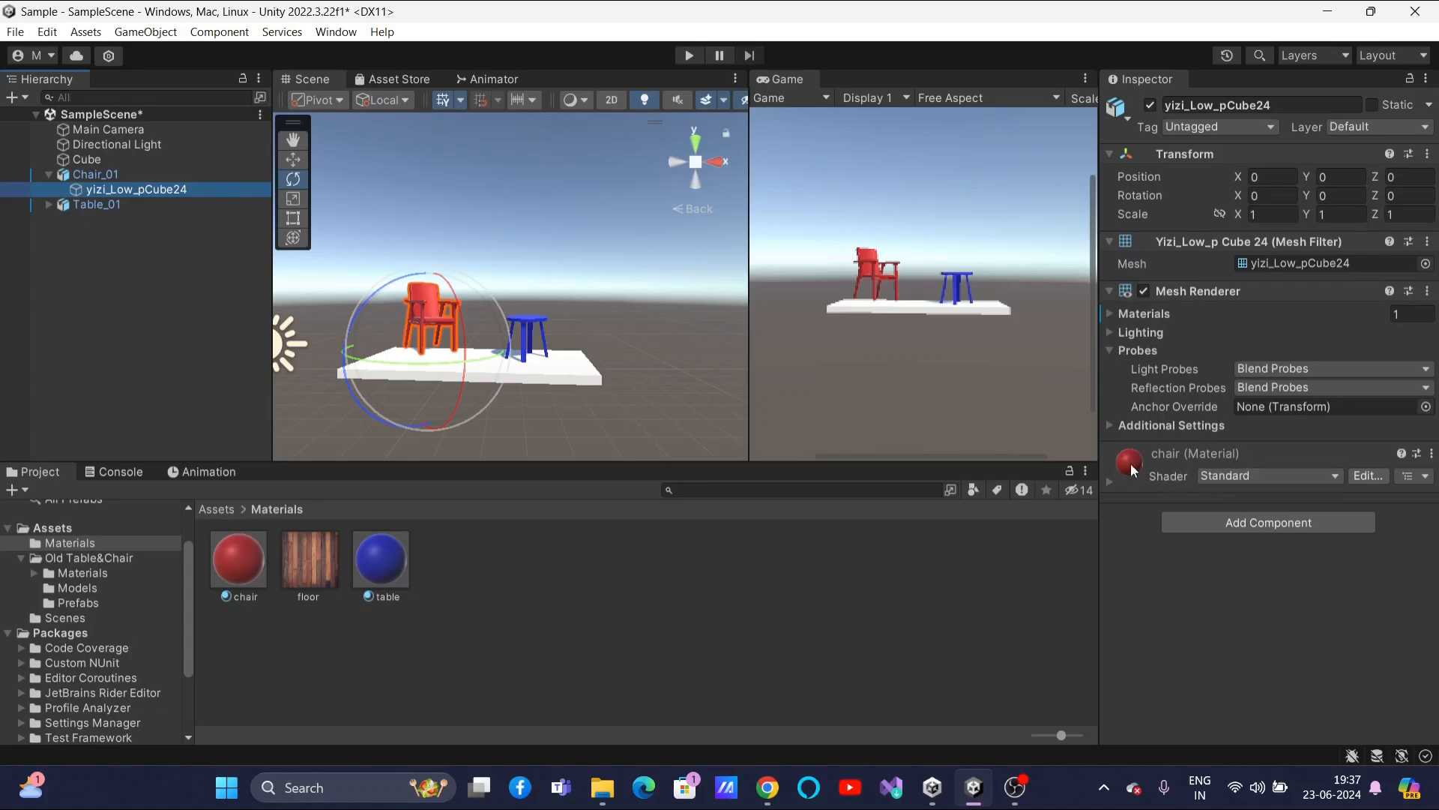
pyautogui.click(48, 204)
pyautogui.click(119, 217)
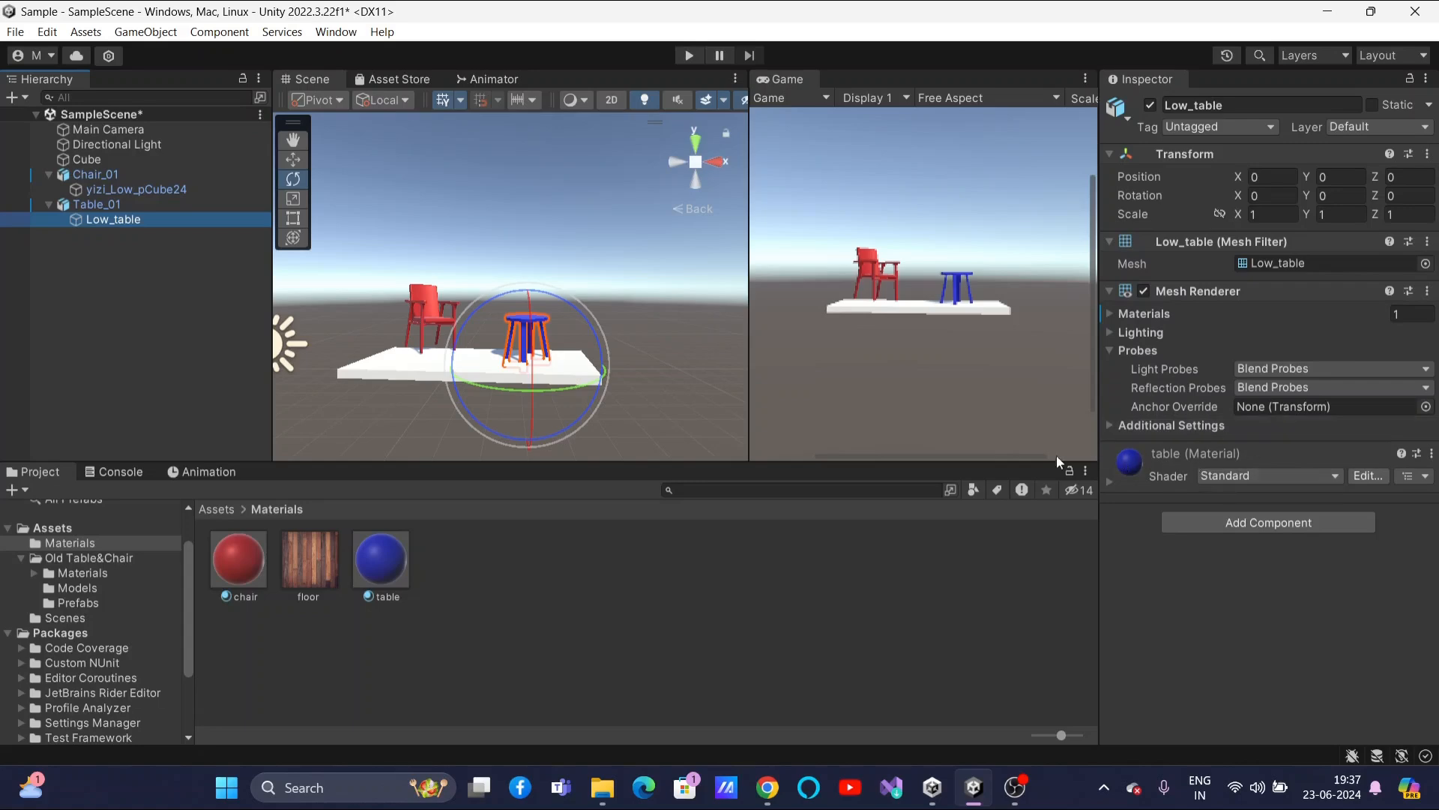
pyautogui.click(311, 559)
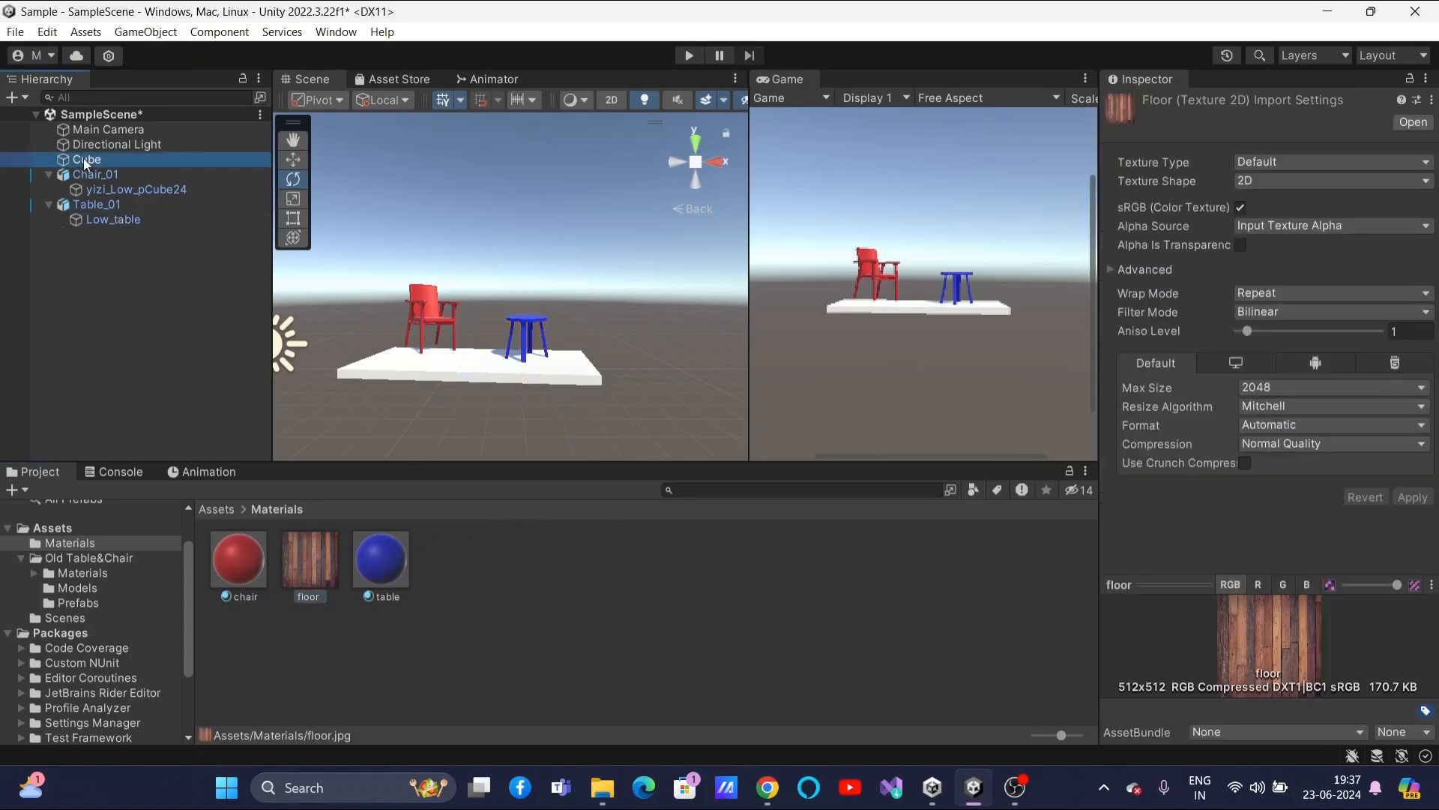
pyautogui.click(83, 159)
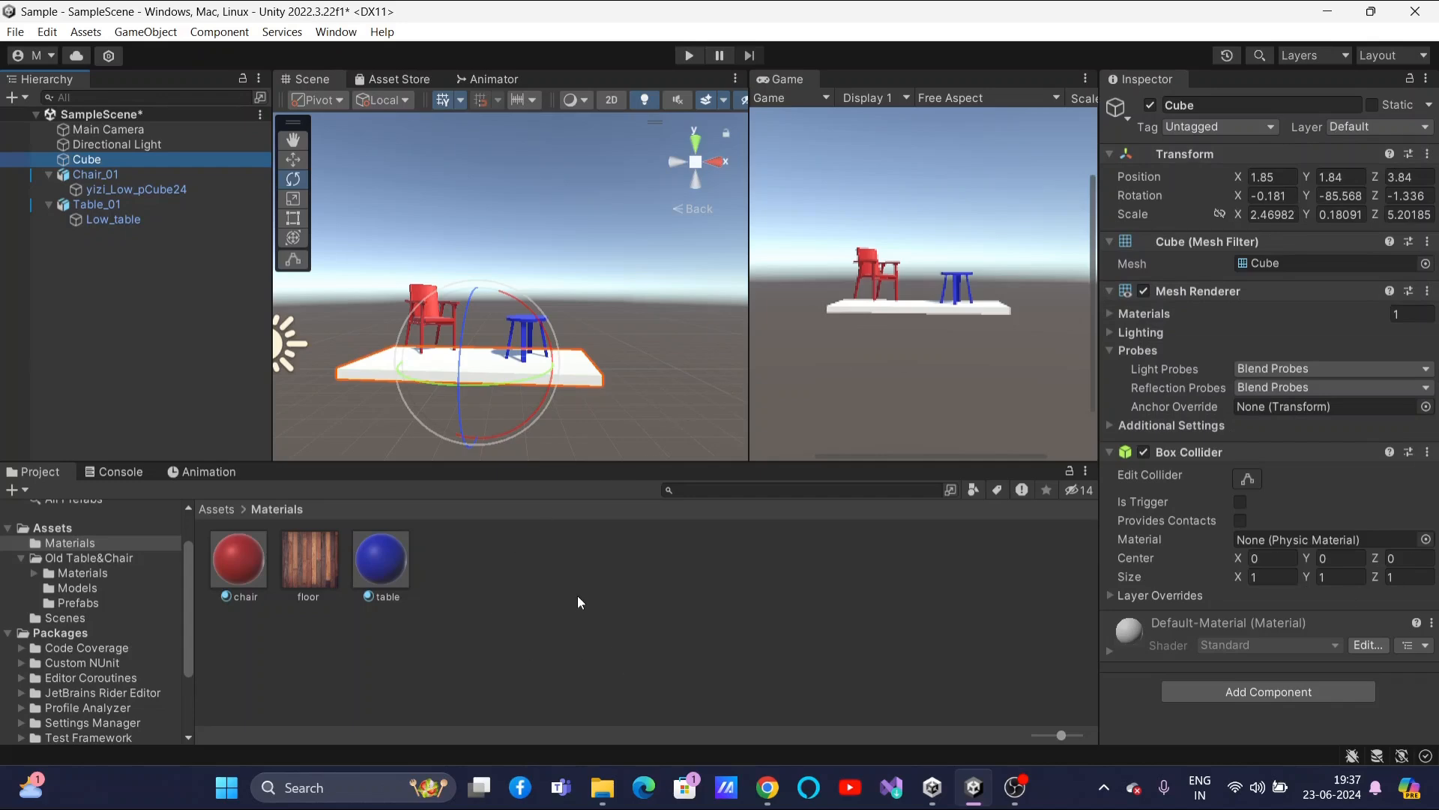
pyautogui.click(548, 563)
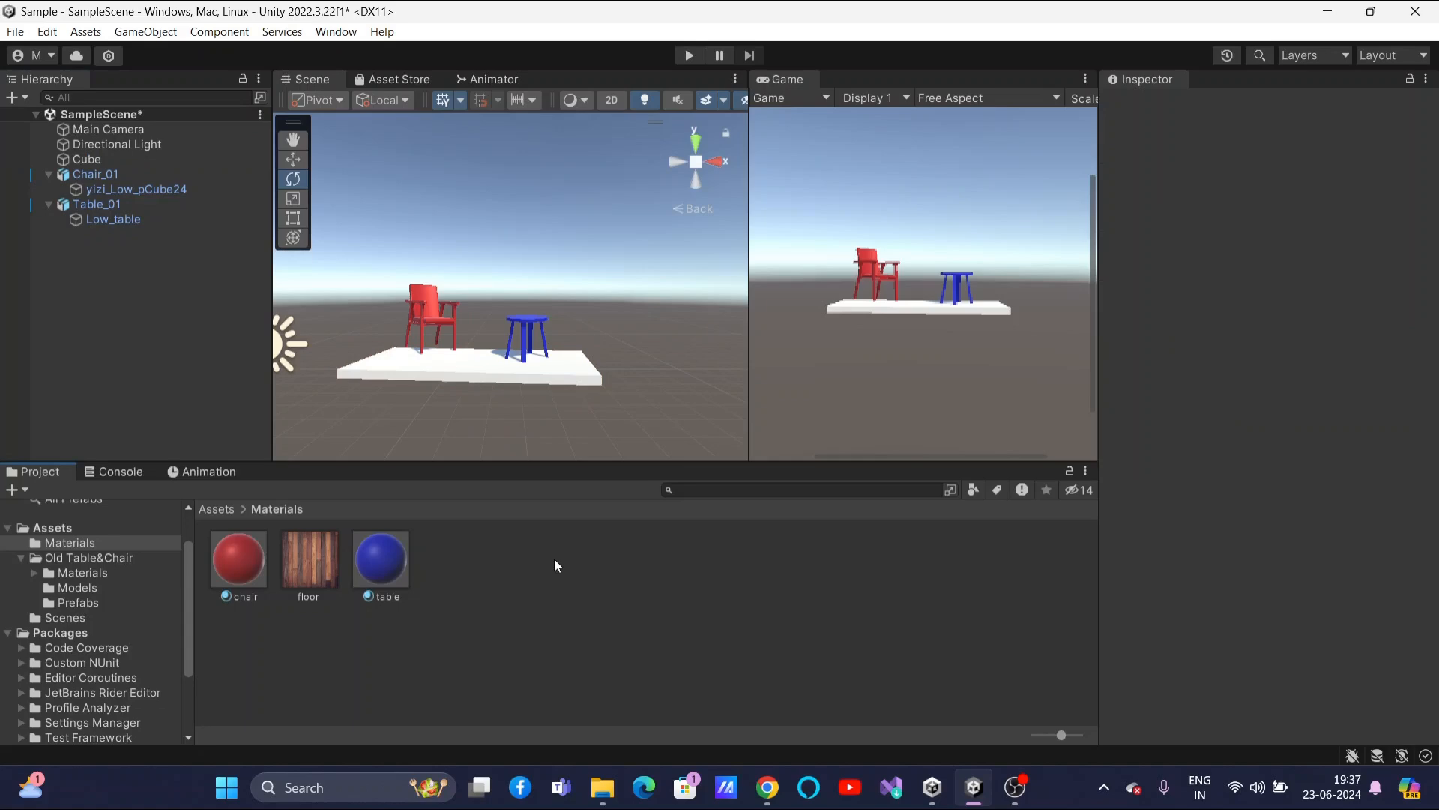
# Apply the floor texture to the Cube platform and check its material and appearance in the Game view.
pyautogui.moveTo(300, 568); pyautogui.dragTo(442, 364)
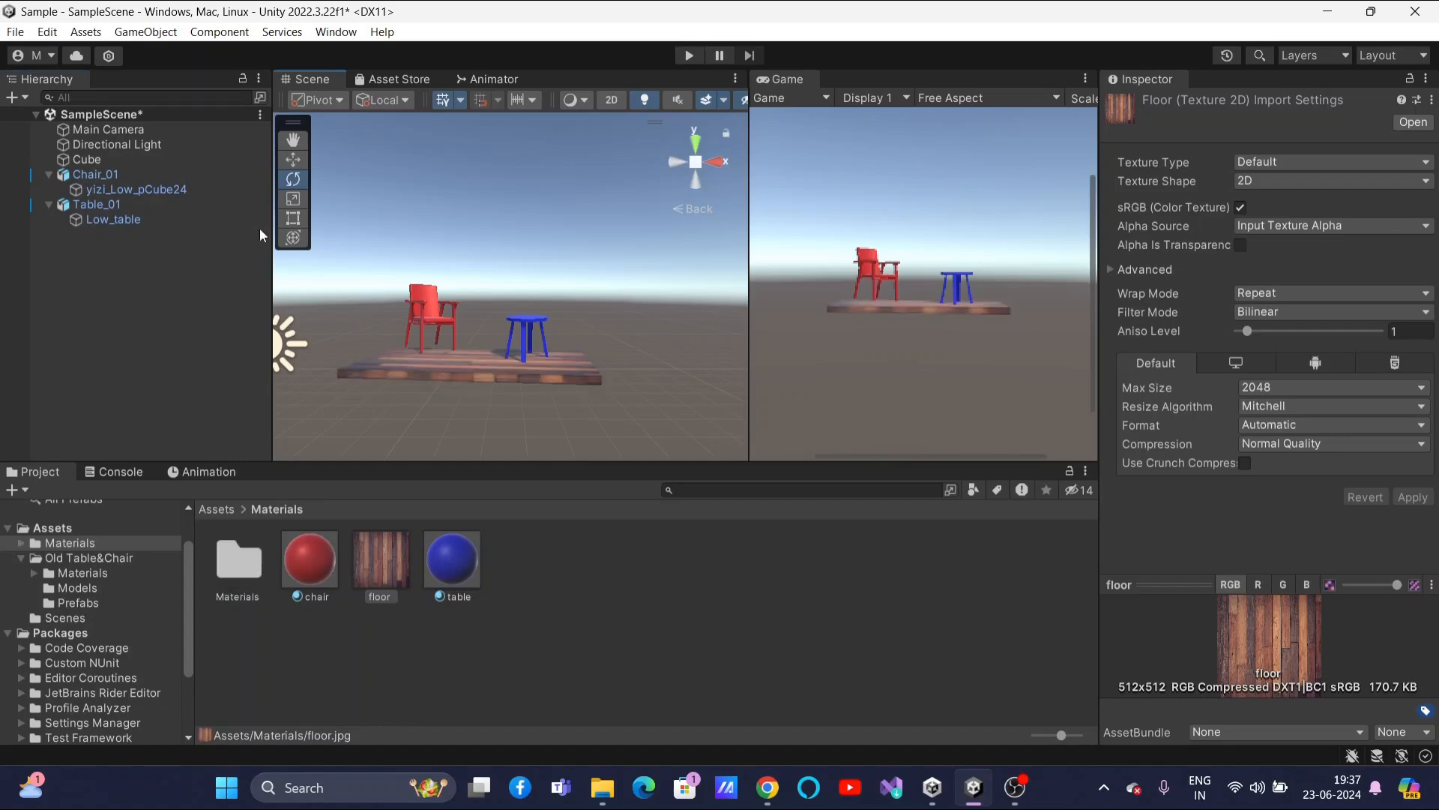
pyautogui.click(86, 160)
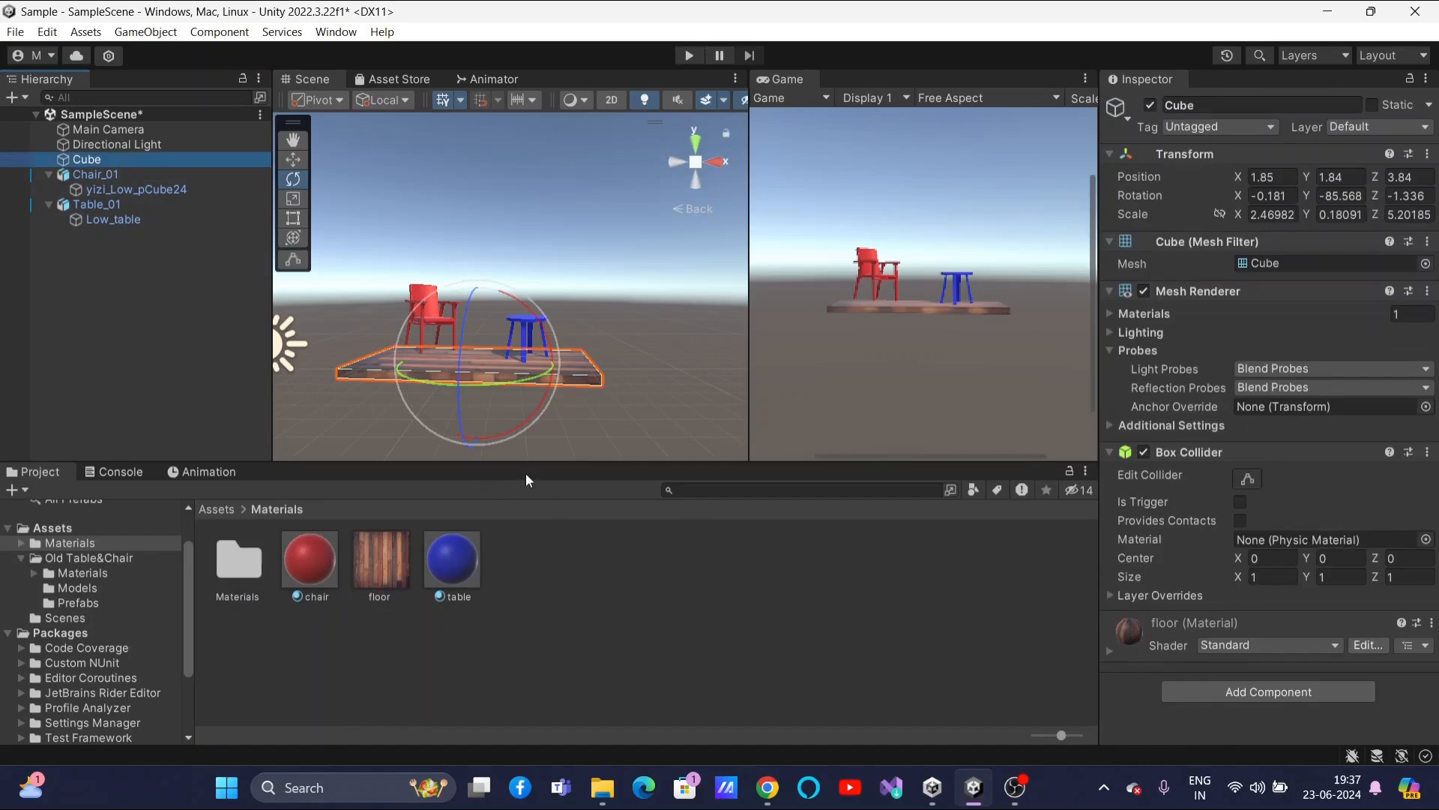
pyautogui.click(655, 373)
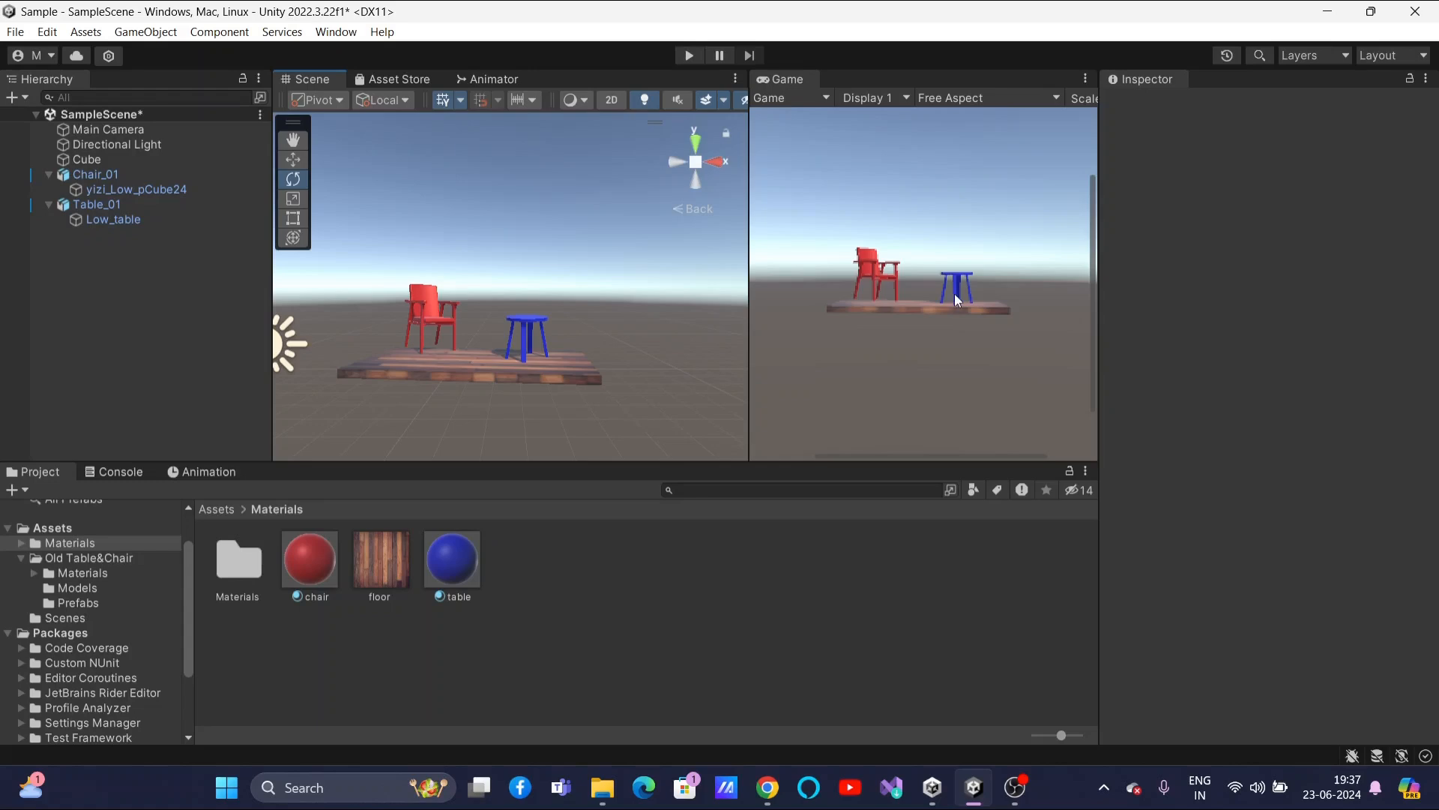
pyautogui.scroll(2, 961, 337)
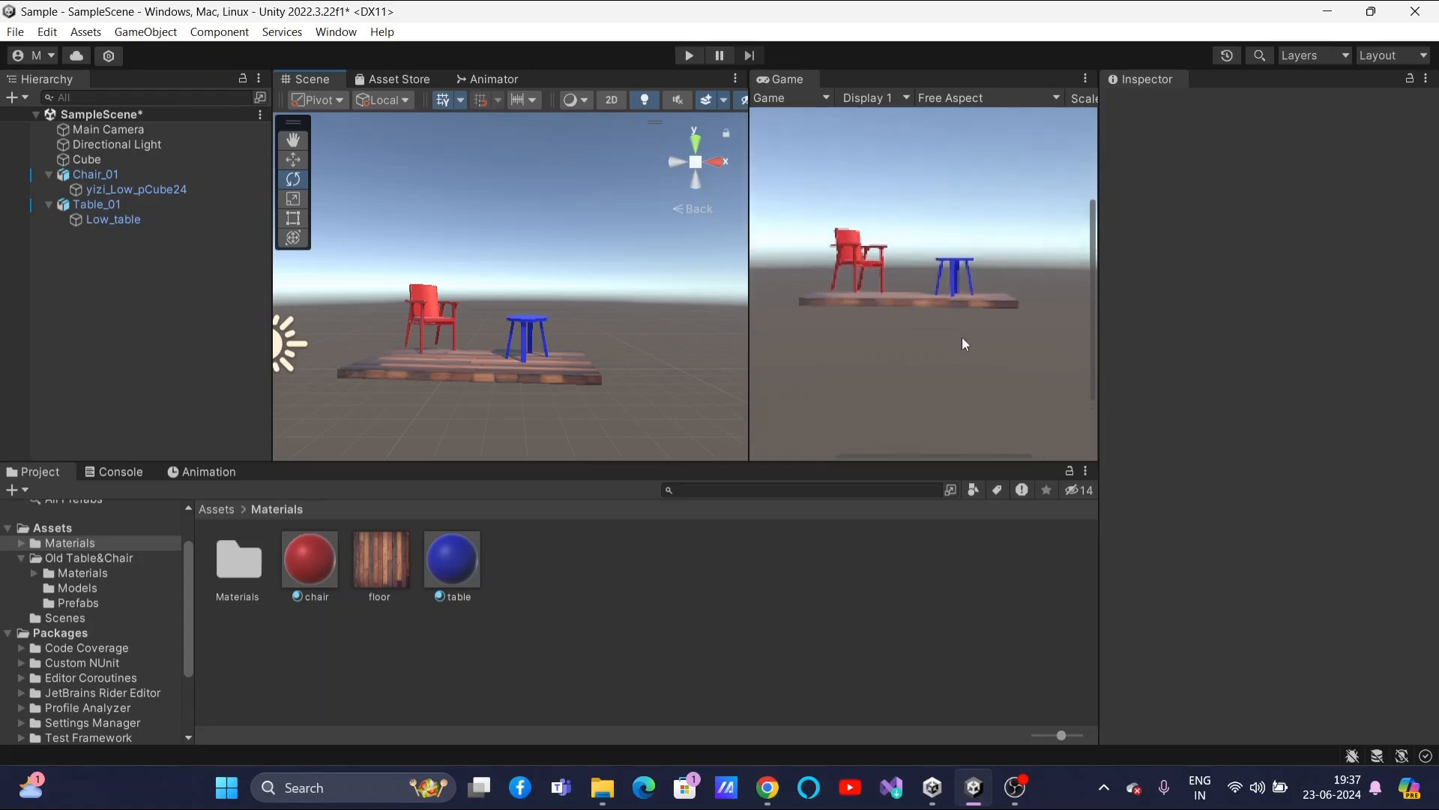
pyautogui.scroll(-2, 961, 337)
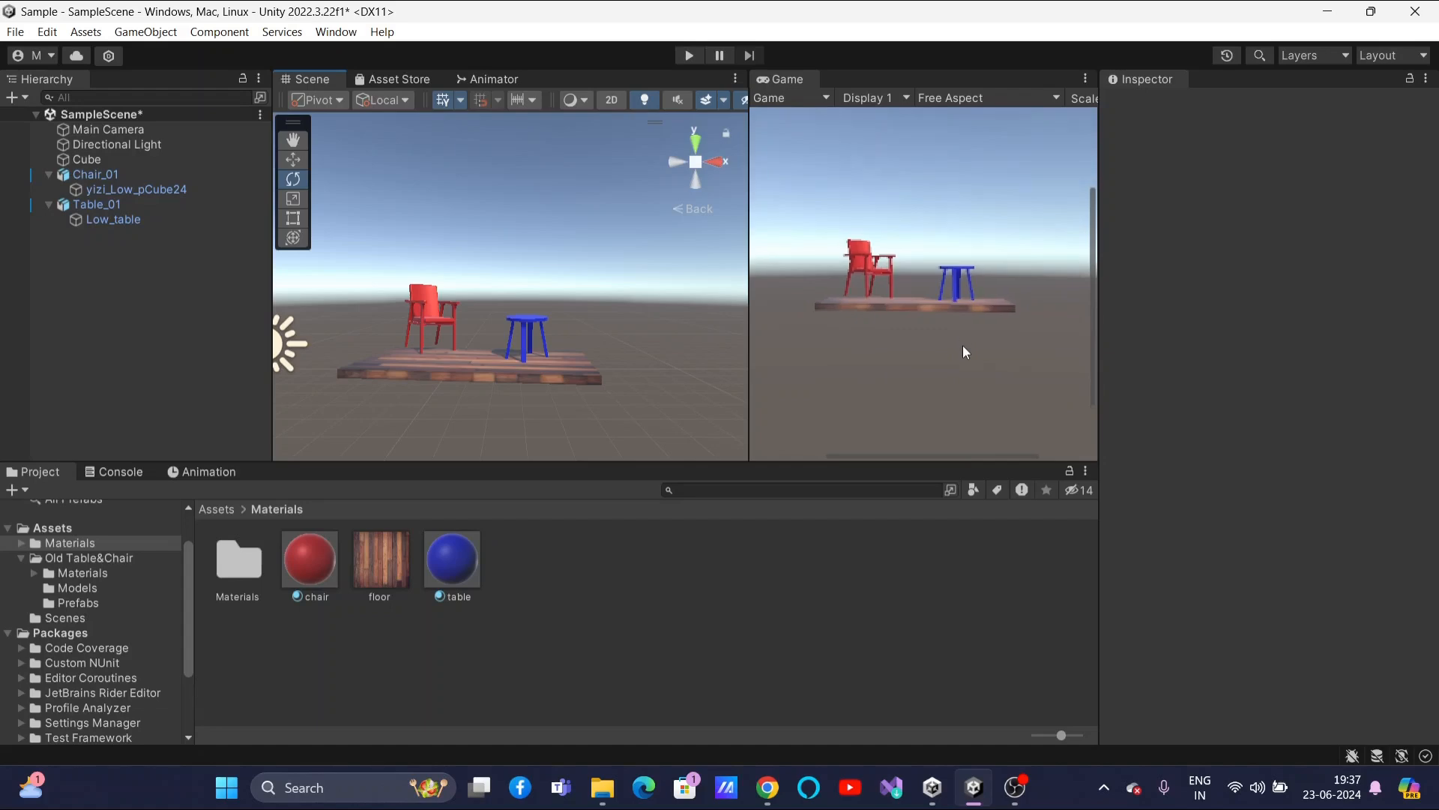
# Switch to the Materials and Textures slide of the presentation.
pyautogui.hotkey('alt', 'Tab')
pyautogui.hotkey('alt', 'Tab')
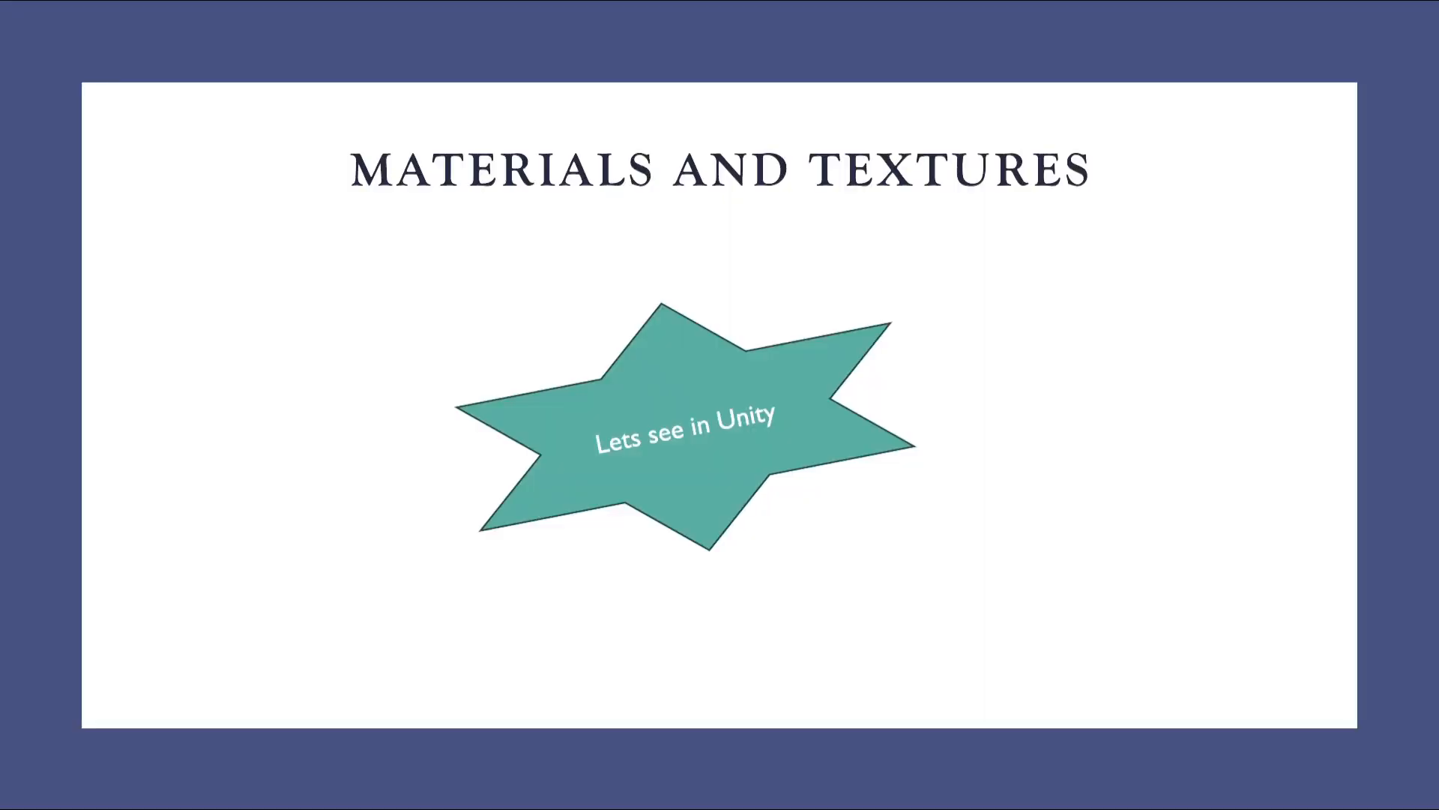